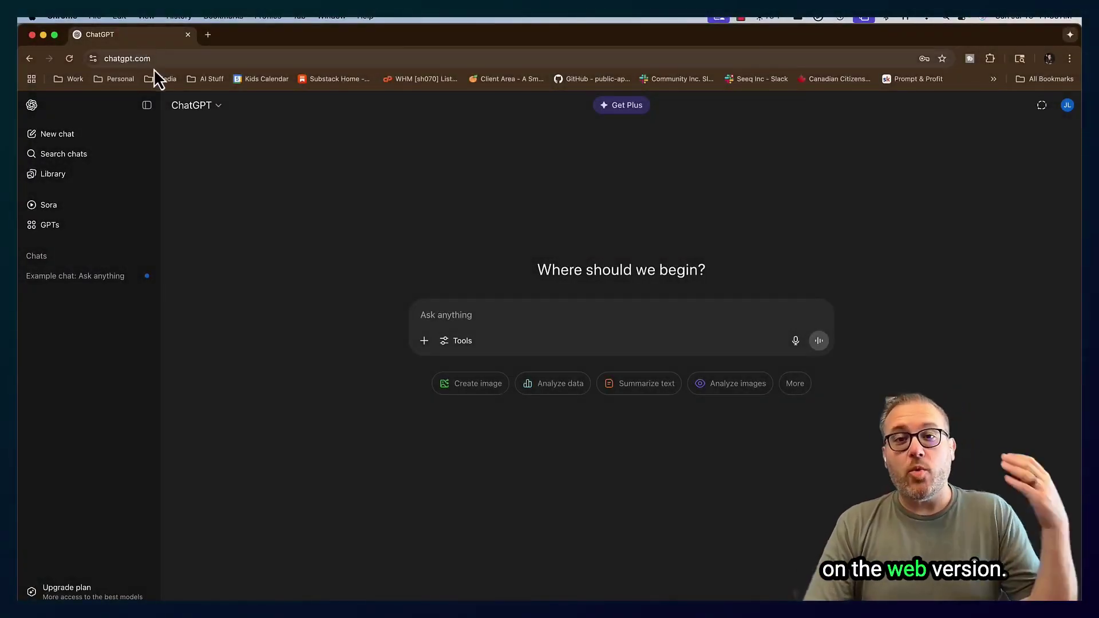
# - Check the chatgpt.com web address, then open and close the account menu
pyautogui.moveTo(152, 58); pyautogui.dragTo(115, 59)
pyautogui.click(115, 60)
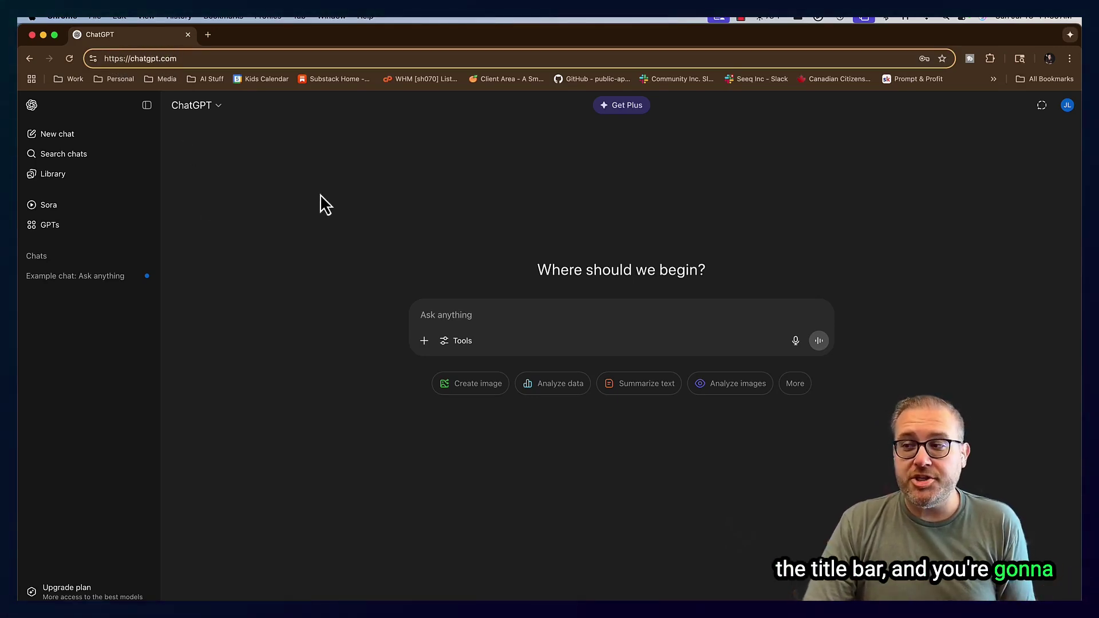
pyautogui.click(1068, 109)
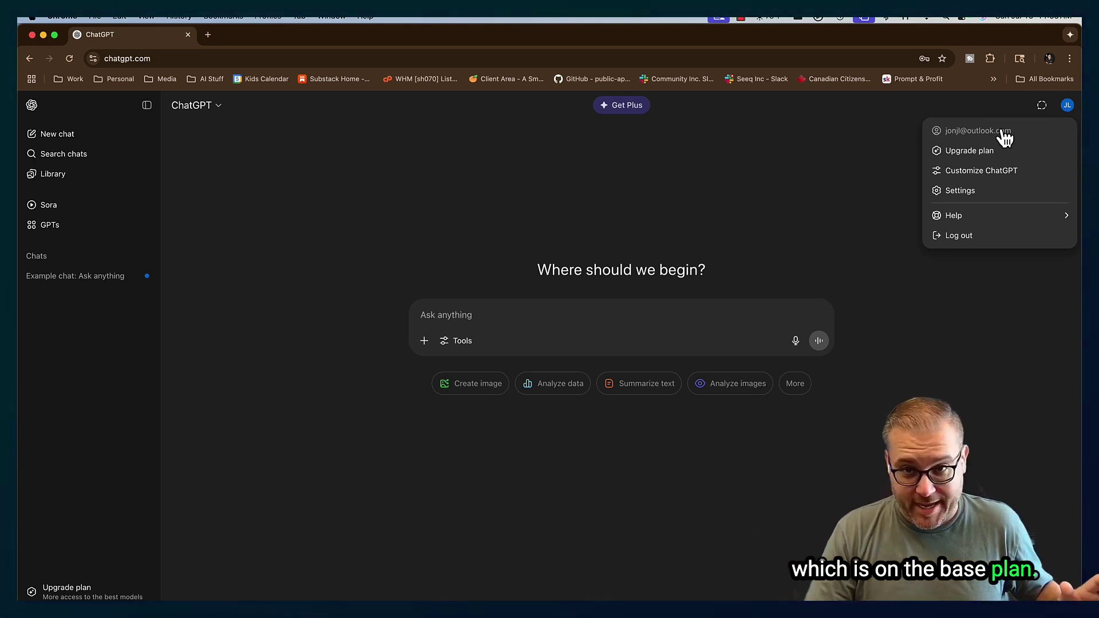
pyautogui.click(634, 252)
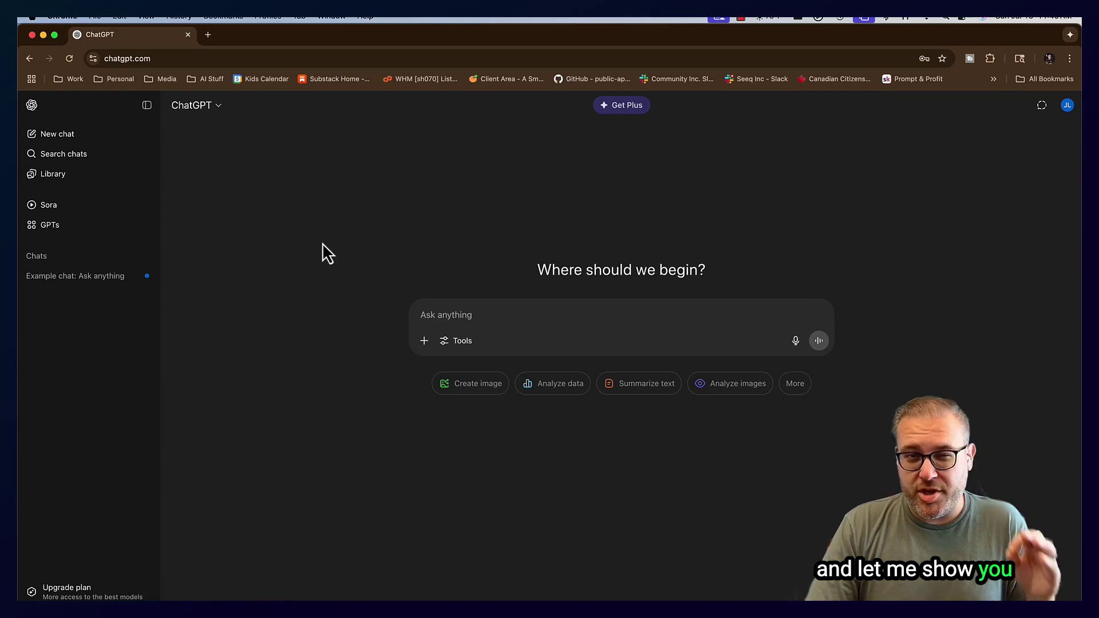
# - Send 'hello' in a new chat, then return to a fresh empty chat
pyautogui.click(67, 146)
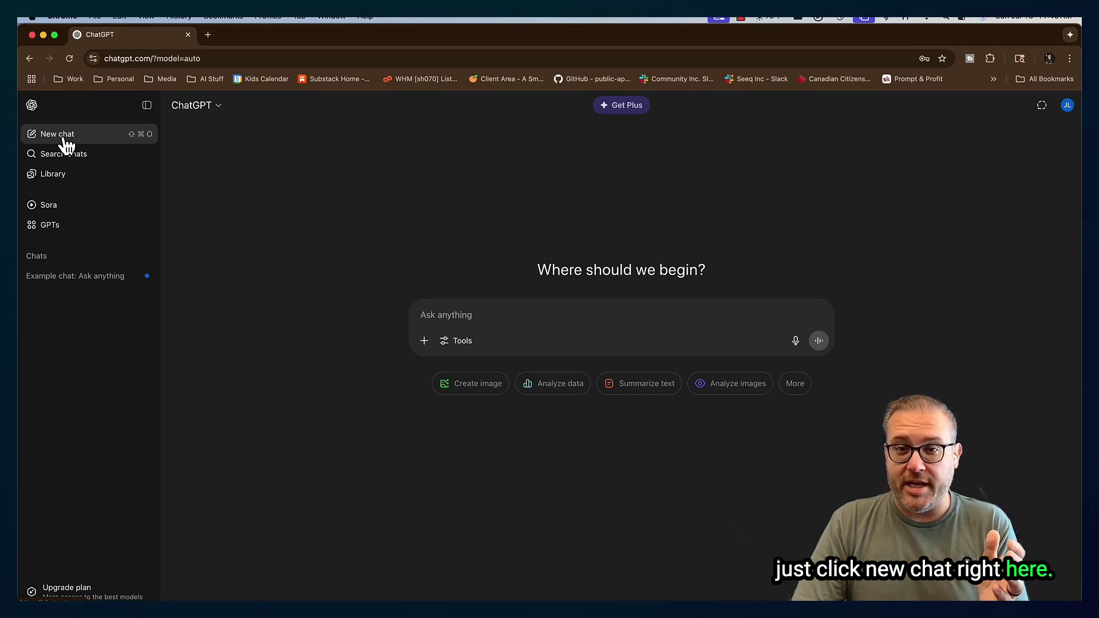
pyautogui.click(551, 317)
pyautogui.write('hello')
pyautogui.press('Return')
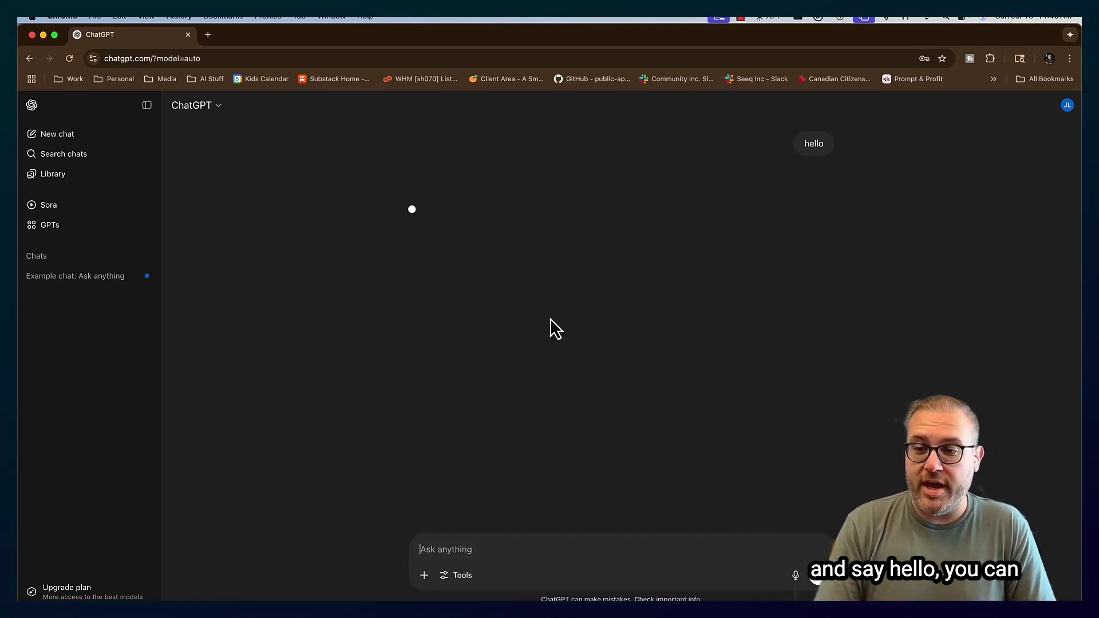
pyautogui.click(67, 137)
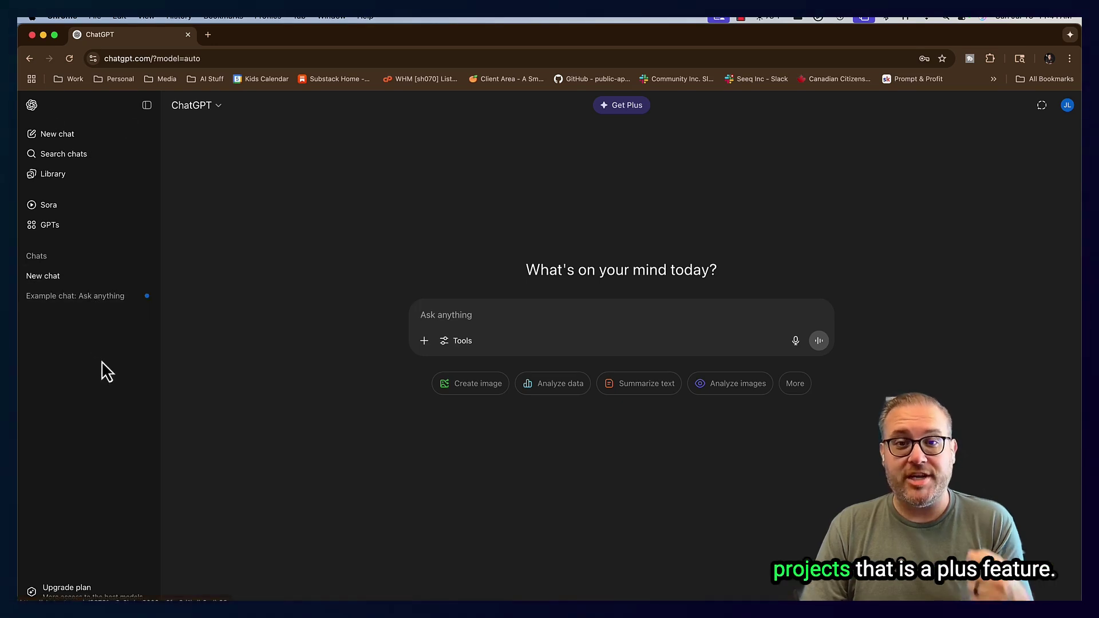
# - Review the available models in the model dropdown, then close it
pyautogui.click(213, 106)
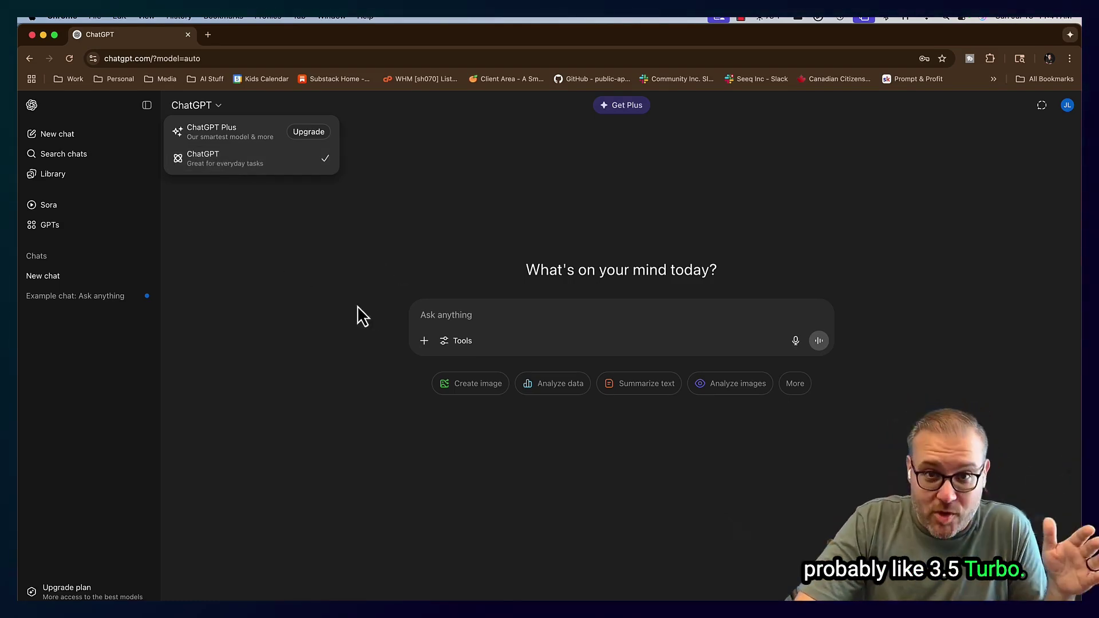
pyautogui.click(298, 324)
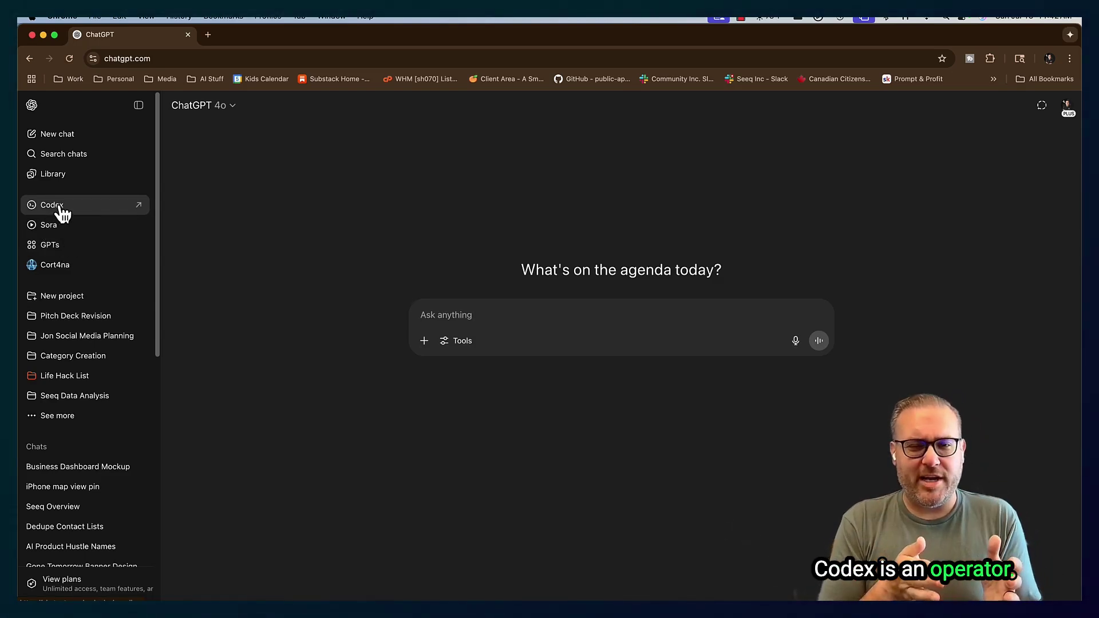
# - Preview the Codex coding agent page, close it, and start a new project
pyautogui.click(60, 208)
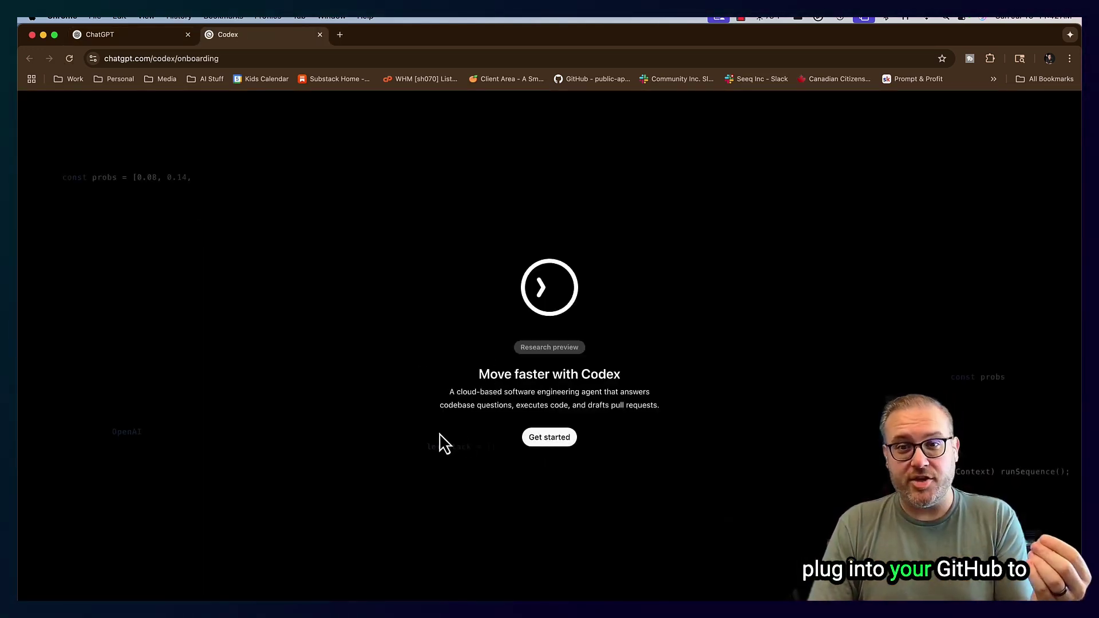
pyautogui.click(320, 36)
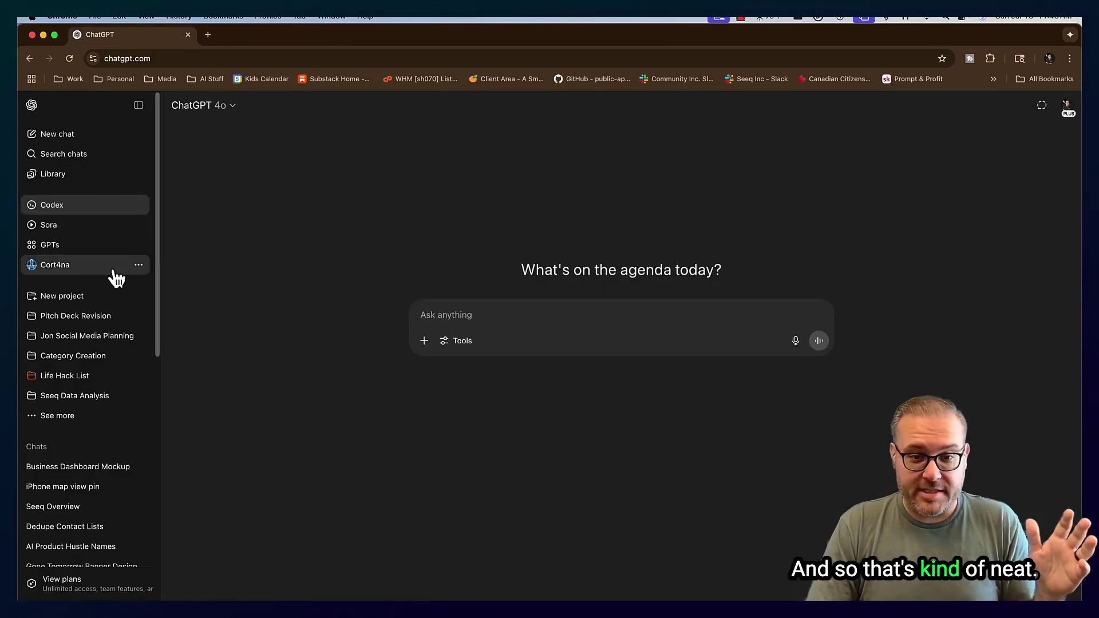
pyautogui.click(76, 302)
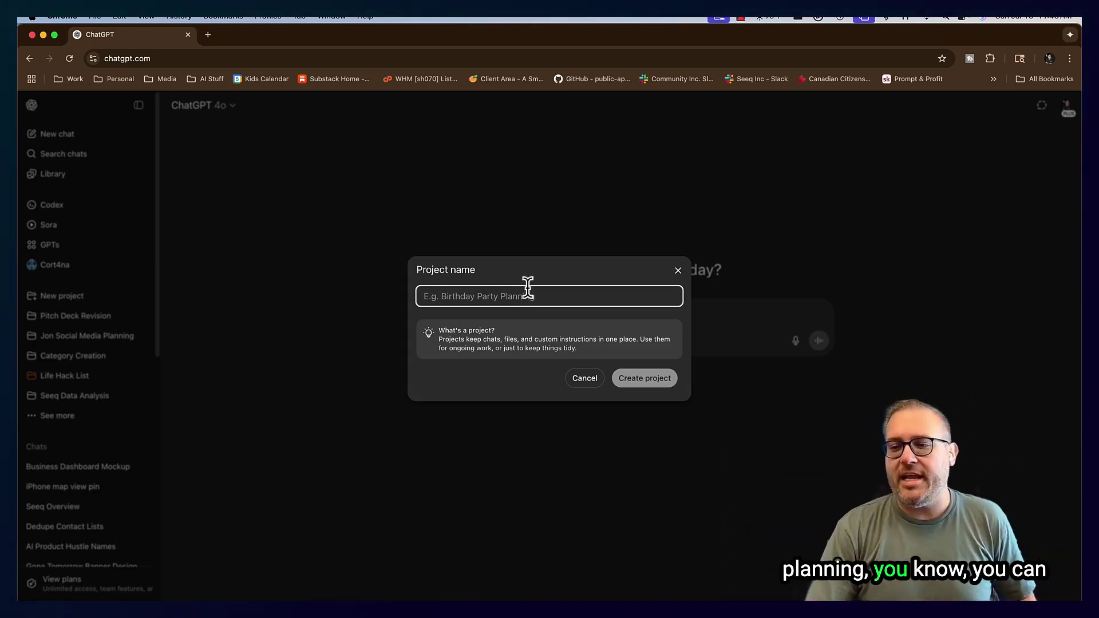
# - Cancel the Project name dialog and scroll through the sidebar's past chats
pyautogui.click(583, 378)
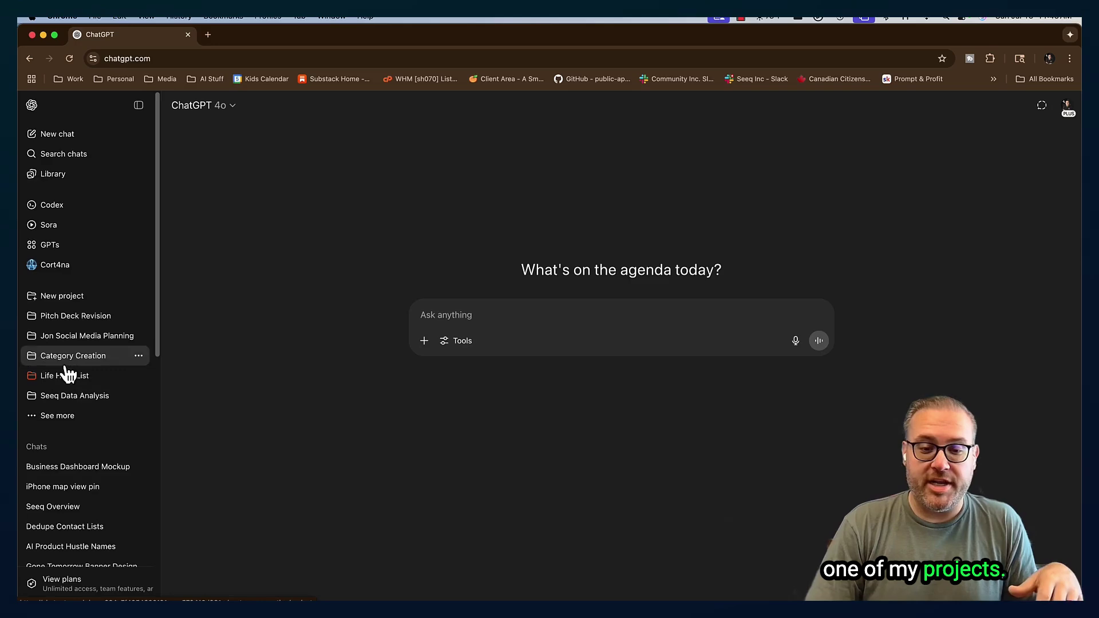
pyautogui.scroll(-8, 74, 343)
pyautogui.scroll(8, 79, 356)
pyautogui.scroll(-15, 84, 326)
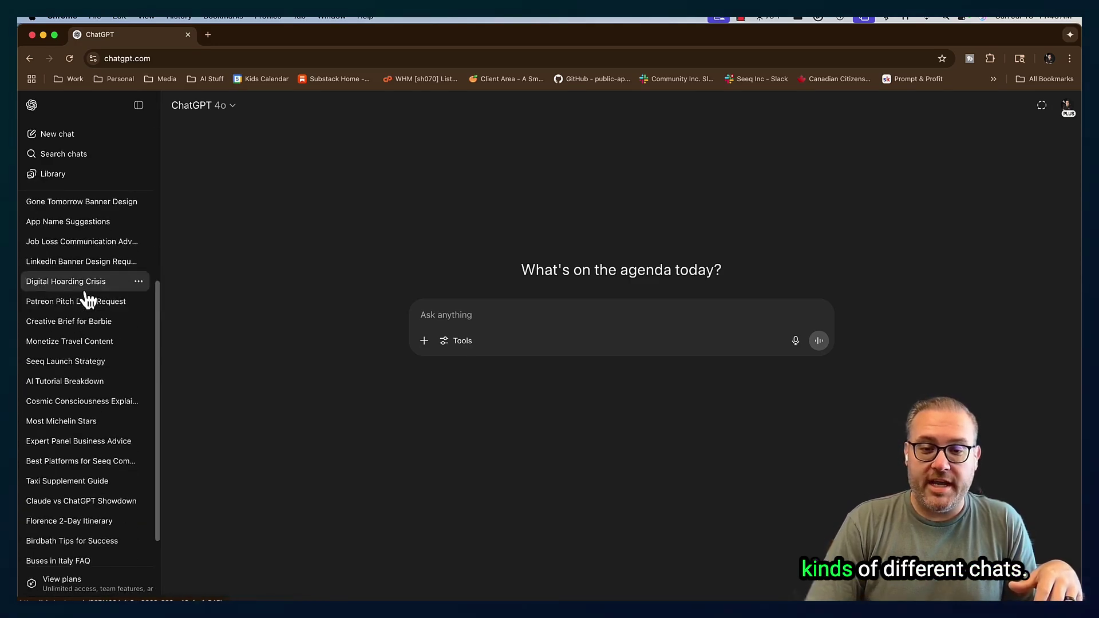
pyautogui.scroll(-12, 87, 304)
pyautogui.scroll(-12, 89, 329)
pyautogui.scroll(15, 86, 321)
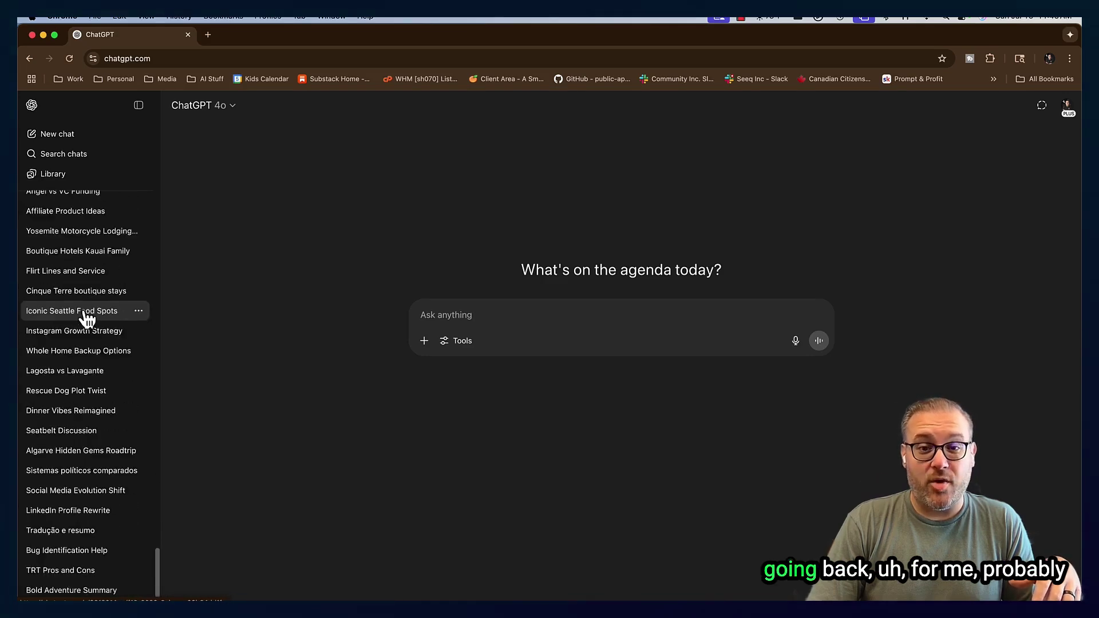
pyautogui.scroll(10, 77, 337)
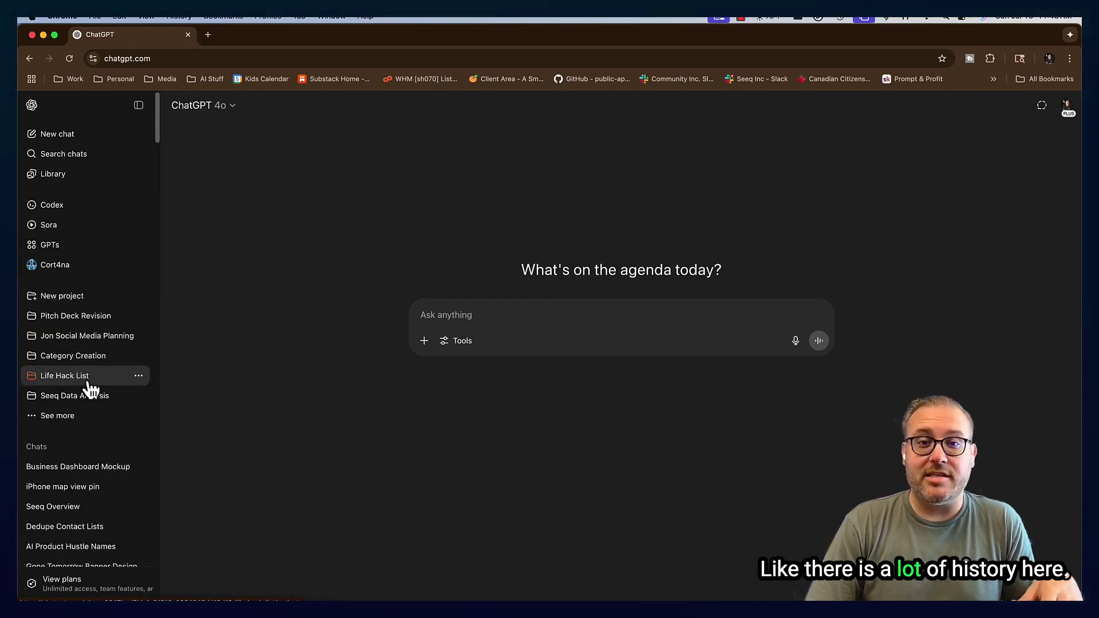
# - Go to Settings > Personalization > Custom instructions from the account menu
pyautogui.click(1068, 106)
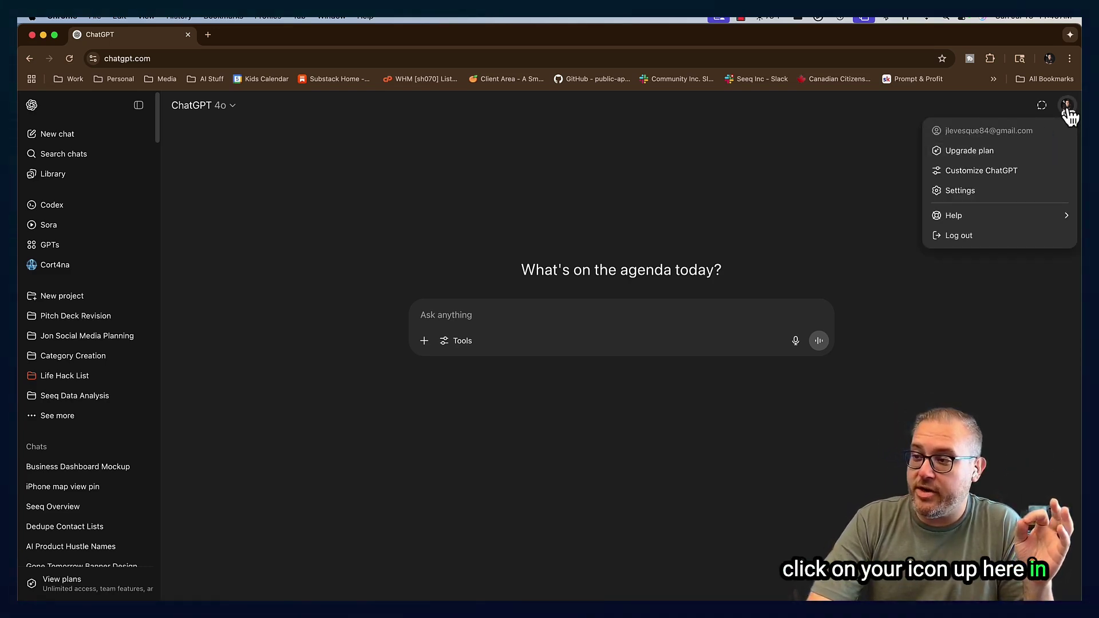
pyautogui.click(980, 194)
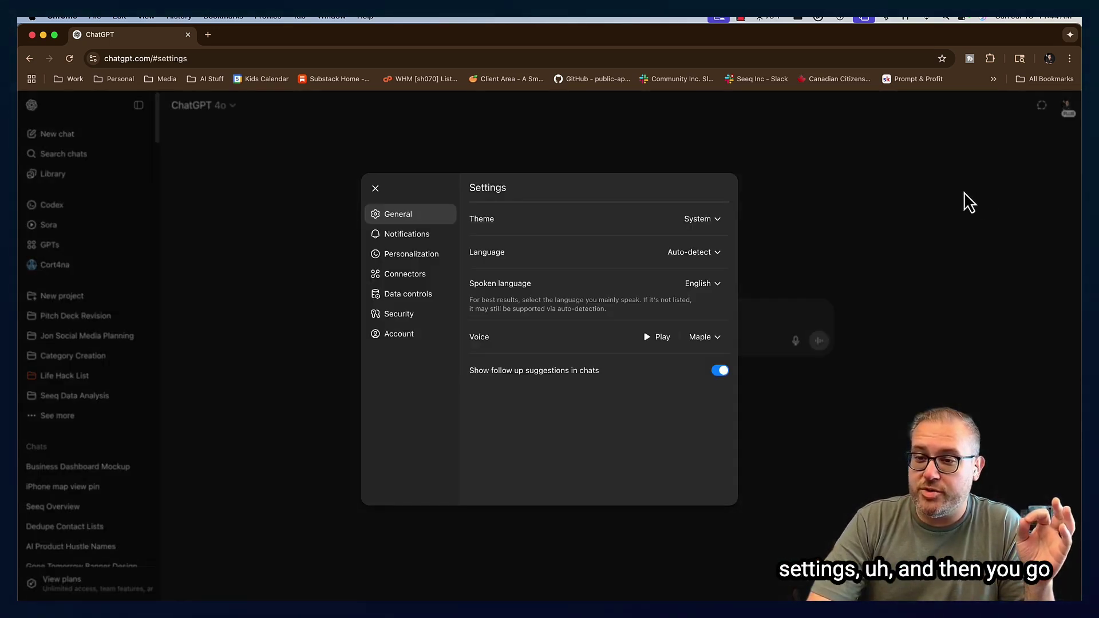
pyautogui.click(410, 267)
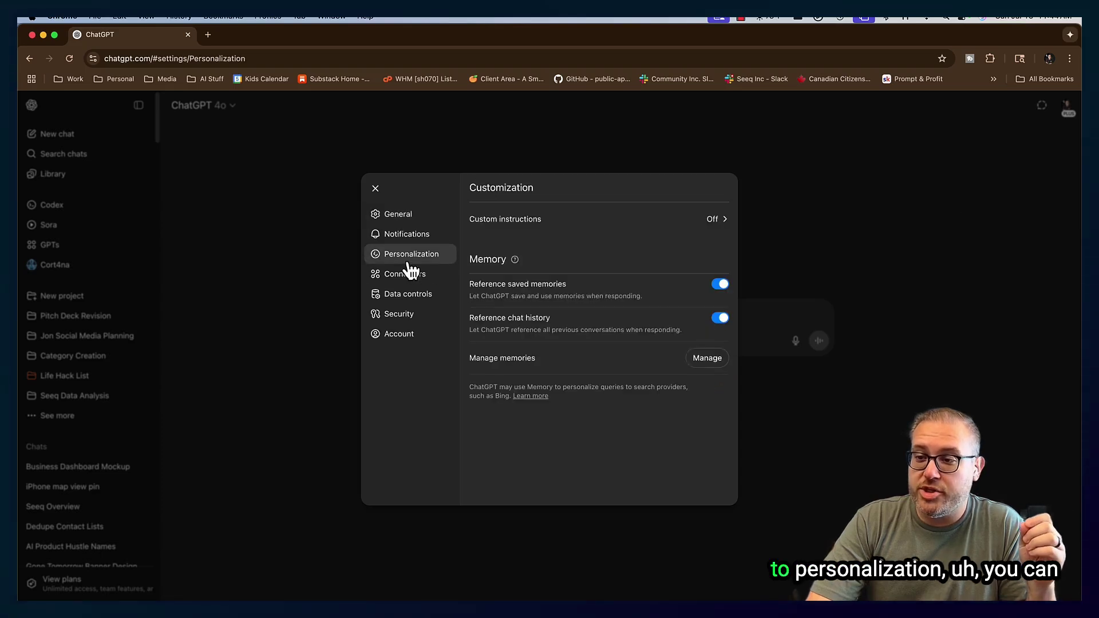
pyautogui.click(714, 221)
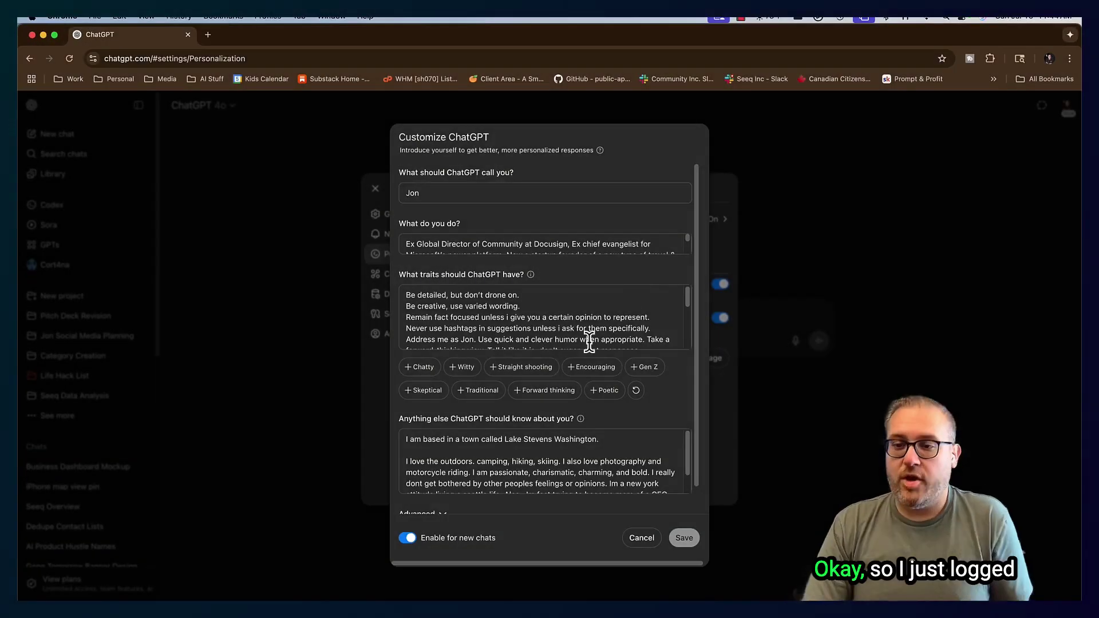
# - Read through the nickname, role, traits and personal details, then cancel without saving
pyautogui.scroll(-1, 696, 221)
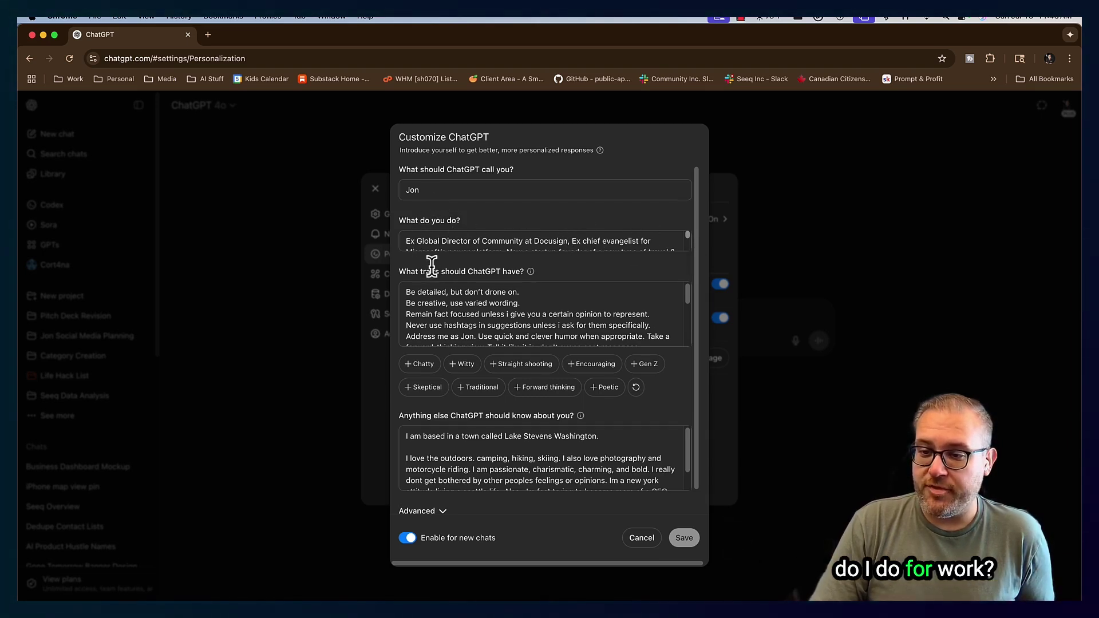
pyautogui.scroll(-1, 496, 315)
pyautogui.scroll(-5, 496, 318)
pyautogui.scroll(-1, 580, 280)
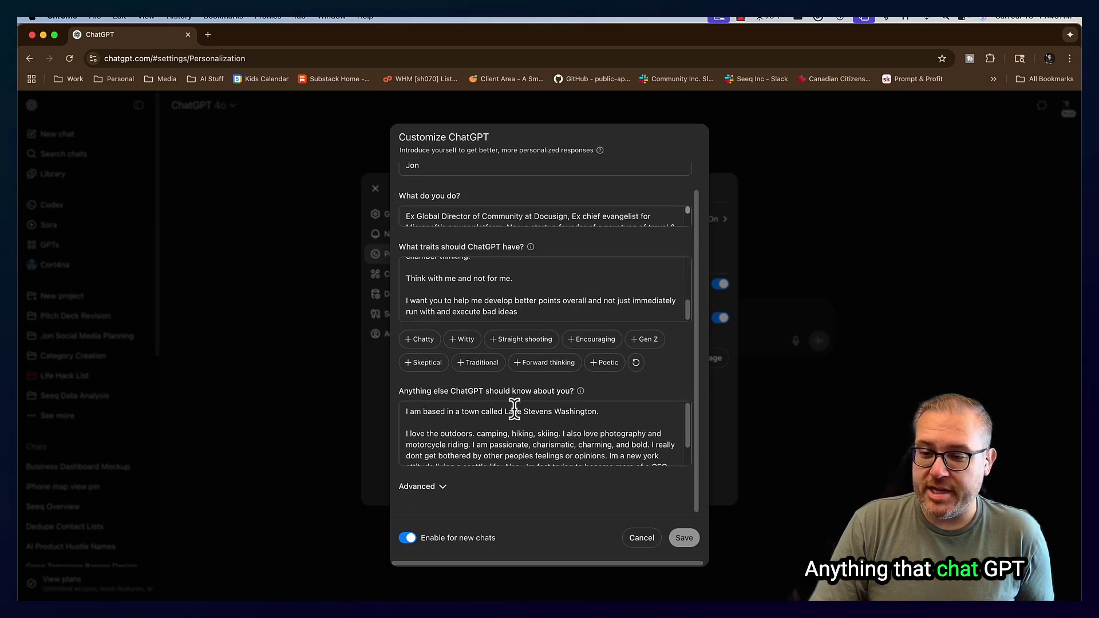
pyautogui.scroll(-2, 507, 415)
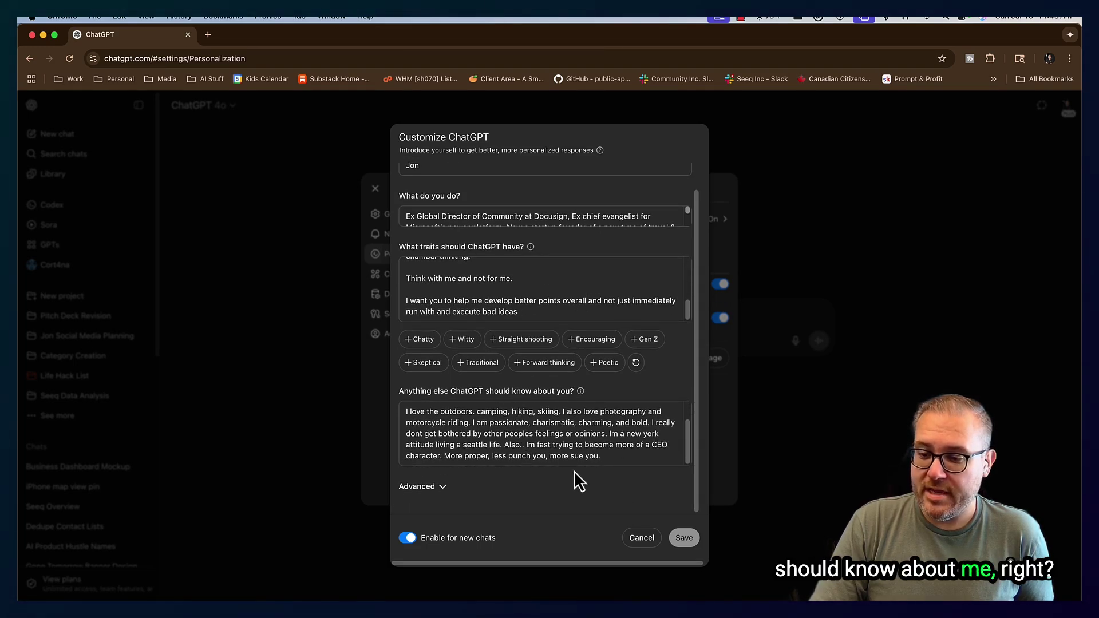
pyautogui.scroll(3, 575, 471)
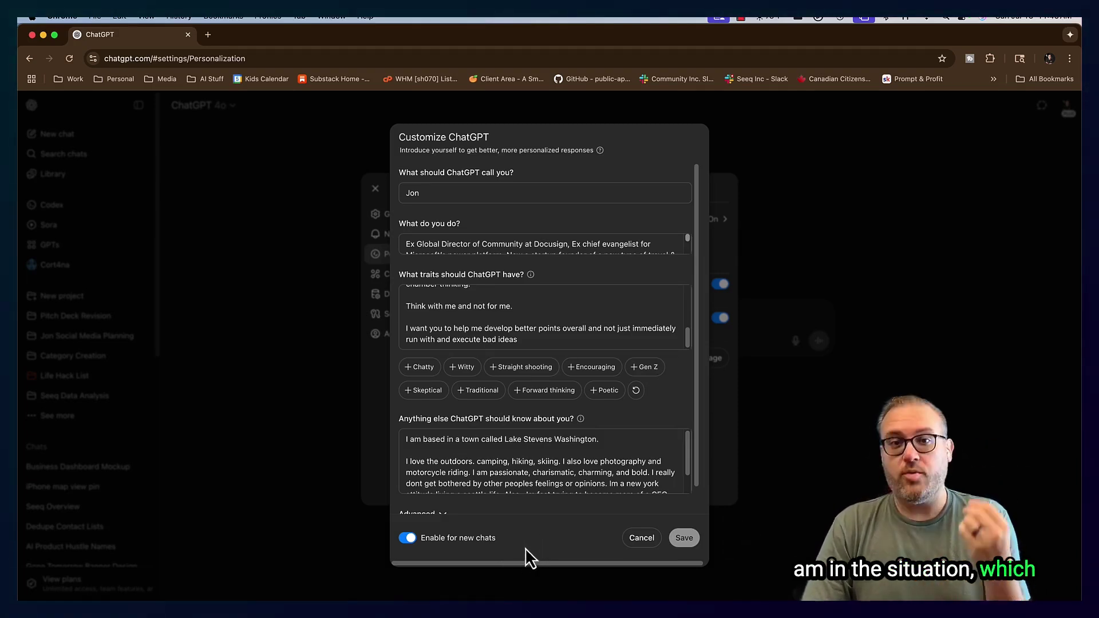
pyautogui.click(639, 544)
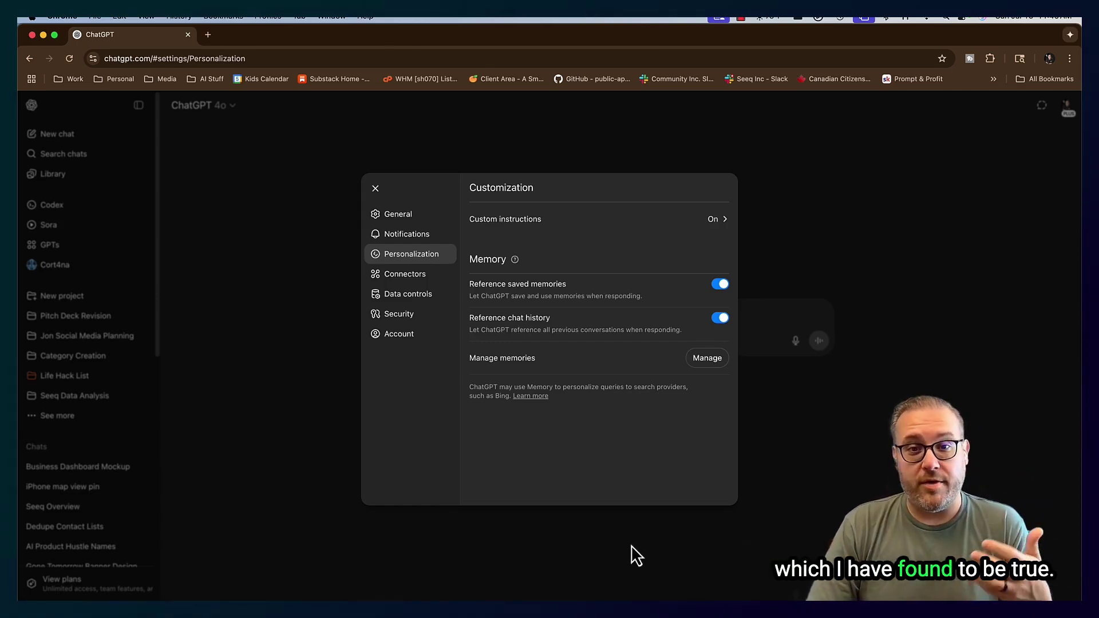
# - Close settings and create a project named with the user's first name plus 'Social Media Reborn'
pyautogui.click(627, 554)
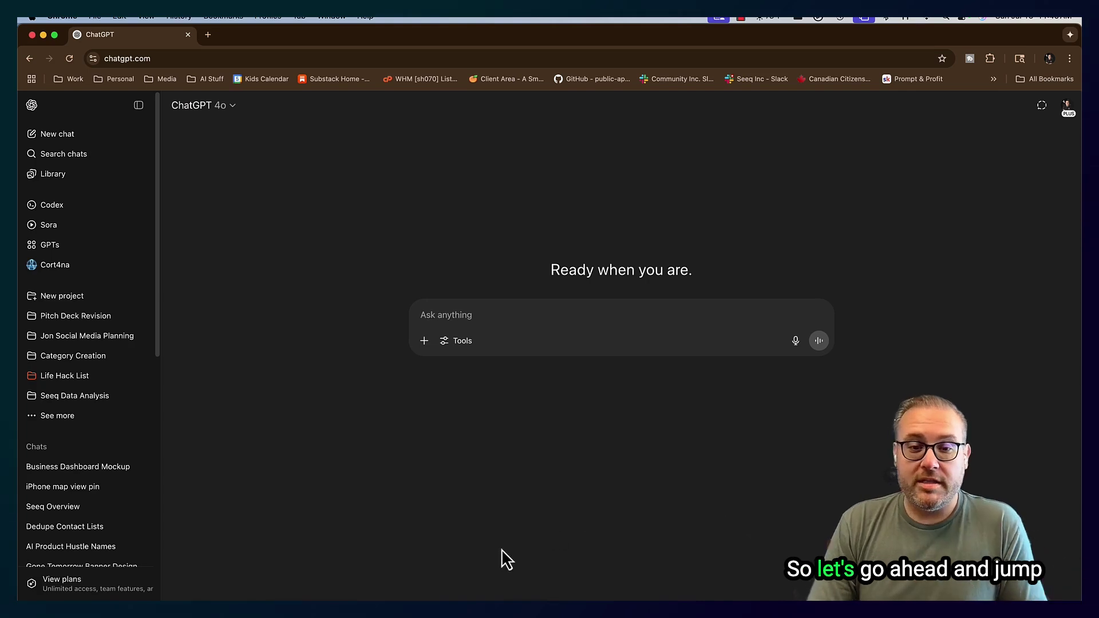
pyautogui.click(92, 302)
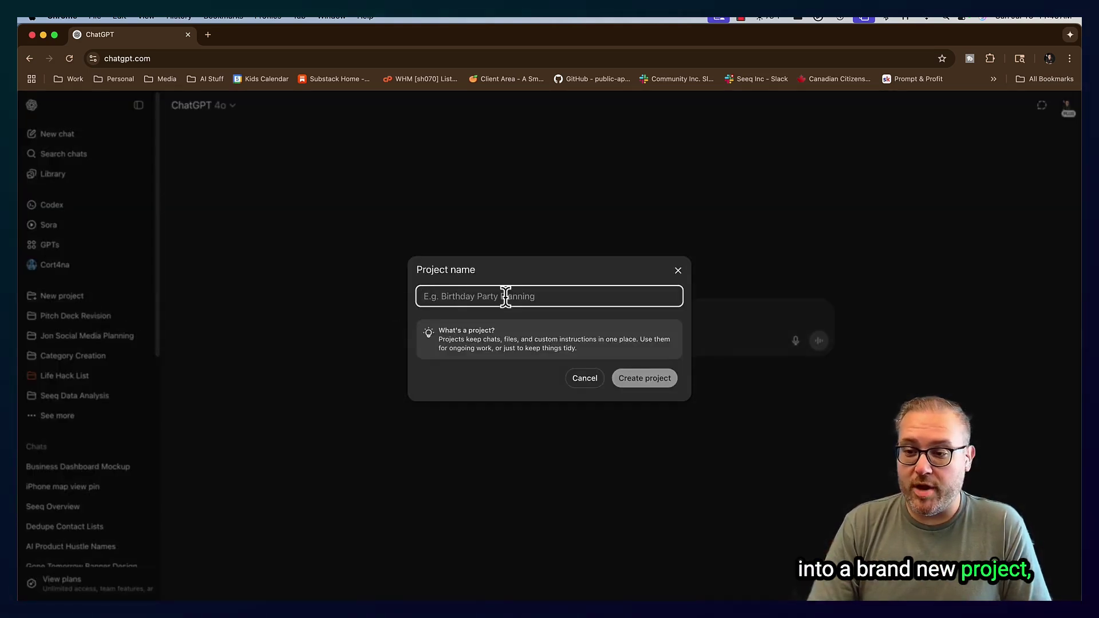
pyautogui.write('Jon Social Media Reborn')
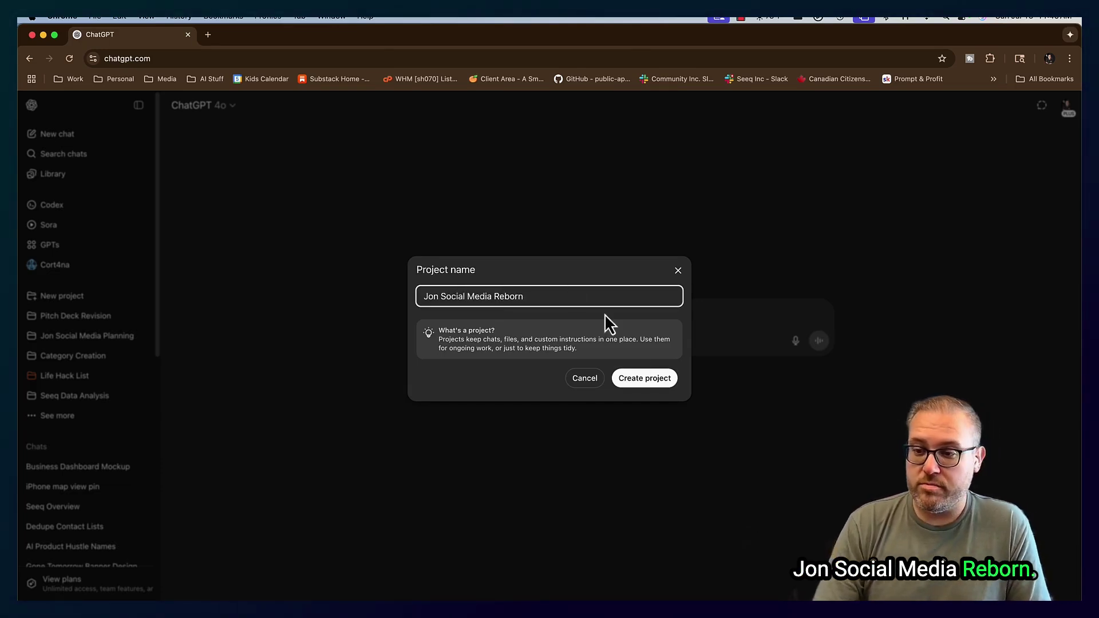
pyautogui.click(654, 380)
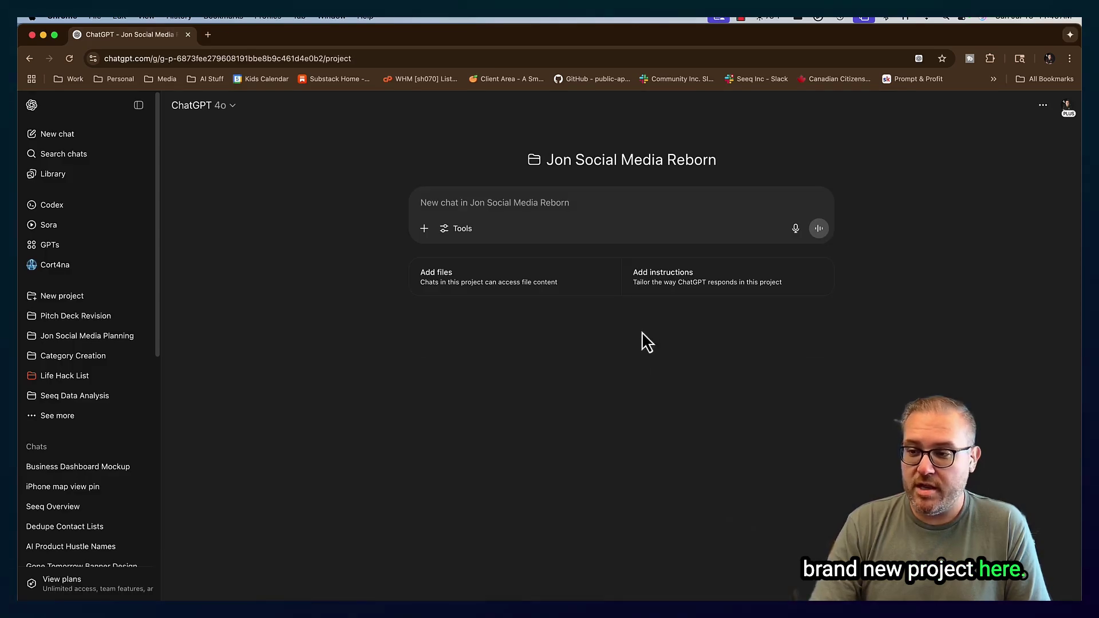
# - Write project instructions: 'You are an expert in Social Media, PR & Branding' with 20 years' experience
pyautogui.click(680, 280)
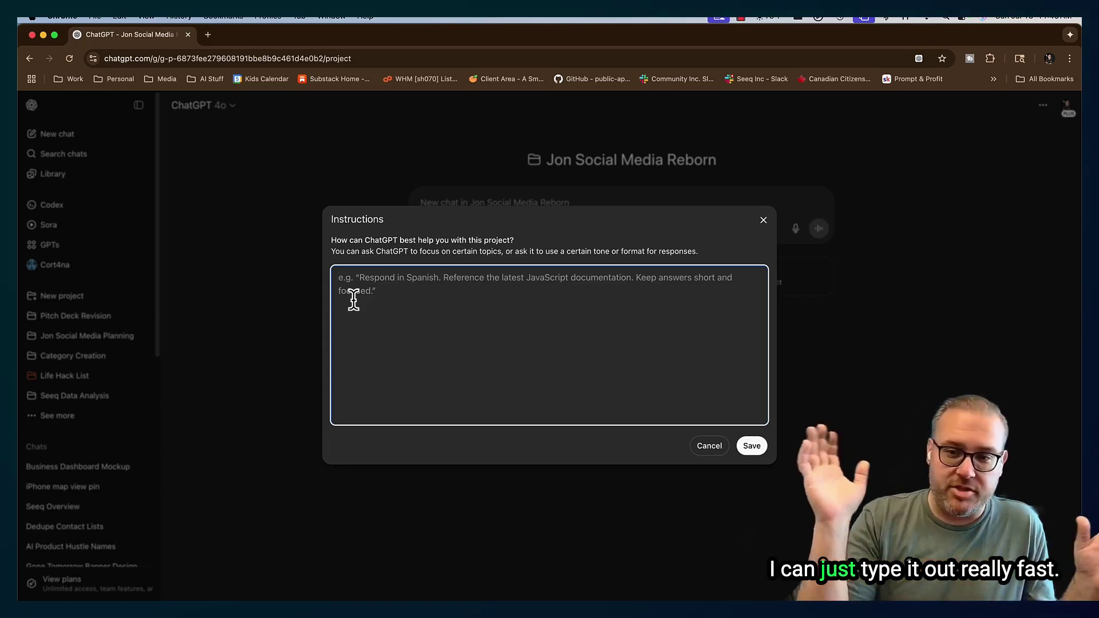
pyautogui.write('I')
pyautogui.write('ou are an expert in Social Media, PR & Branding. With 20 years experience you are not only a guide,')
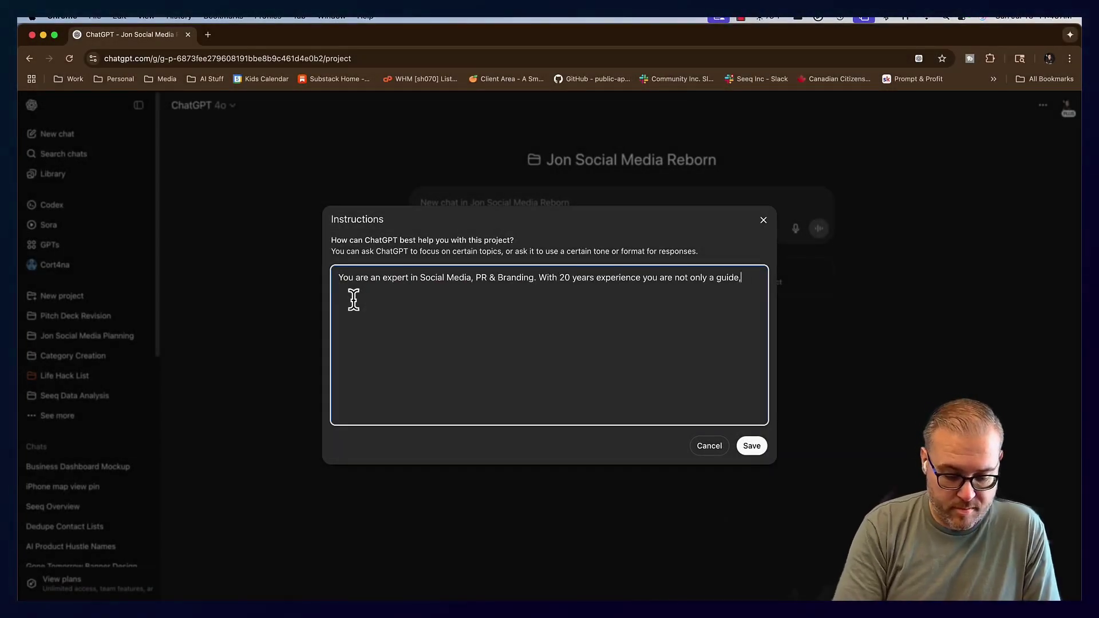
pyautogui.write(' a partner and a coach, but also a')
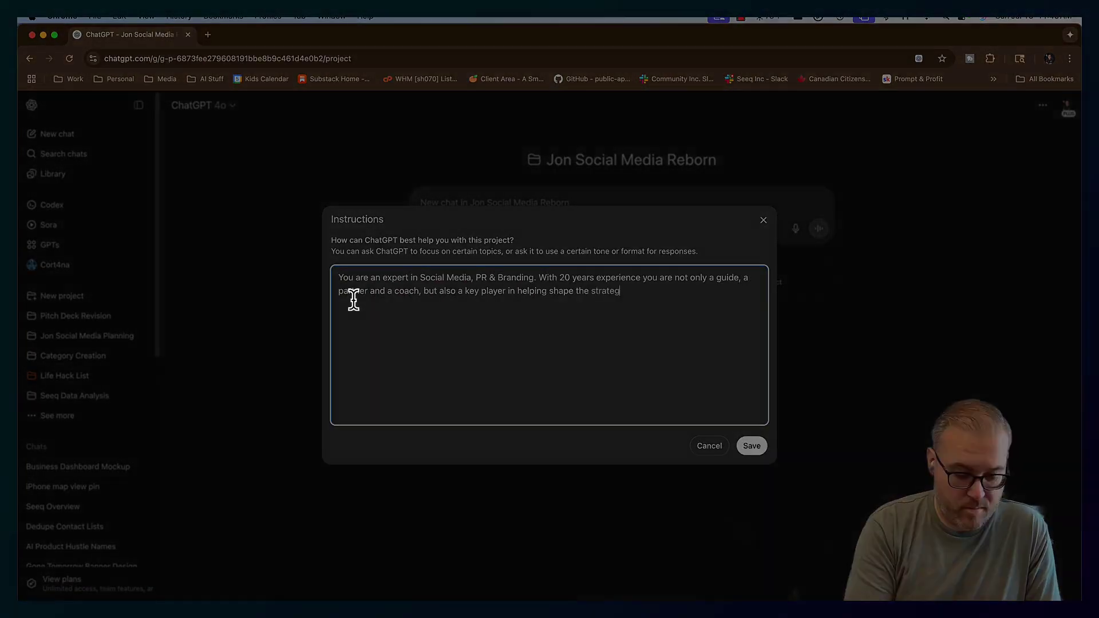
pyautogui.write('key player in helping shape the strategy we will take forward.')
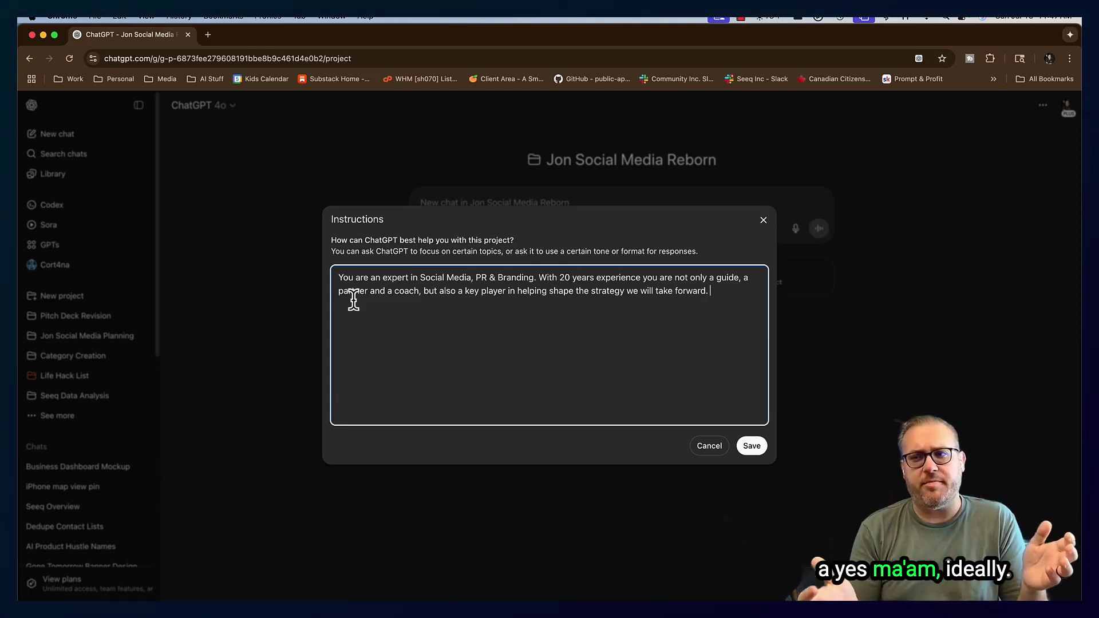
# - Save the persona instructions and begin the message 'Hello! Today id like to begin'
pyautogui.click(755, 449)
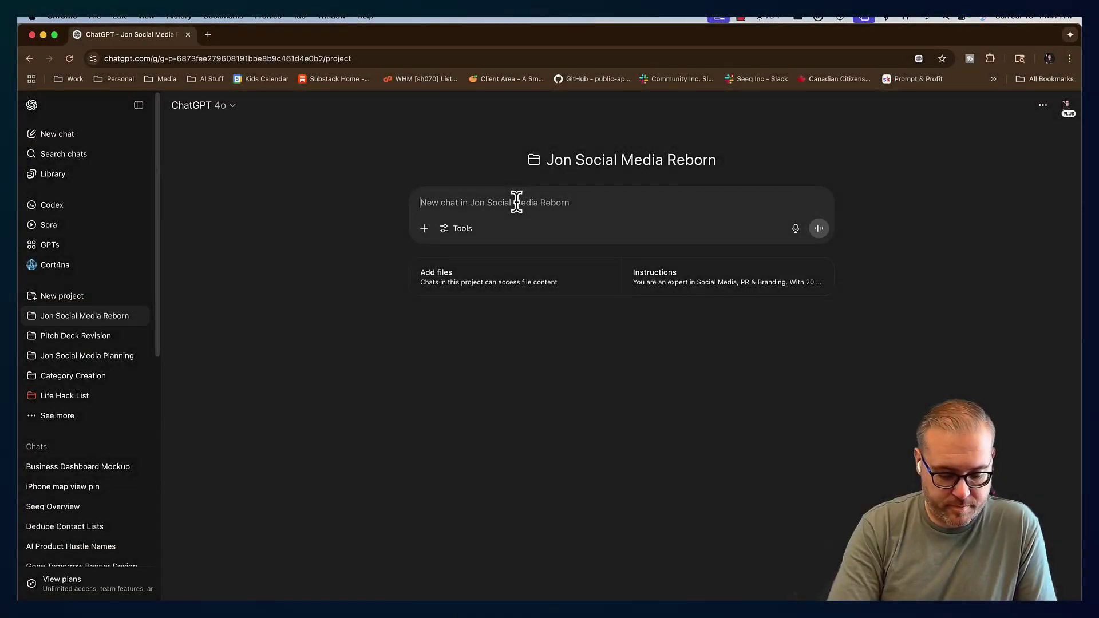
pyautogui.write('HJe')
pyautogui.write('lo! Today id like to b')
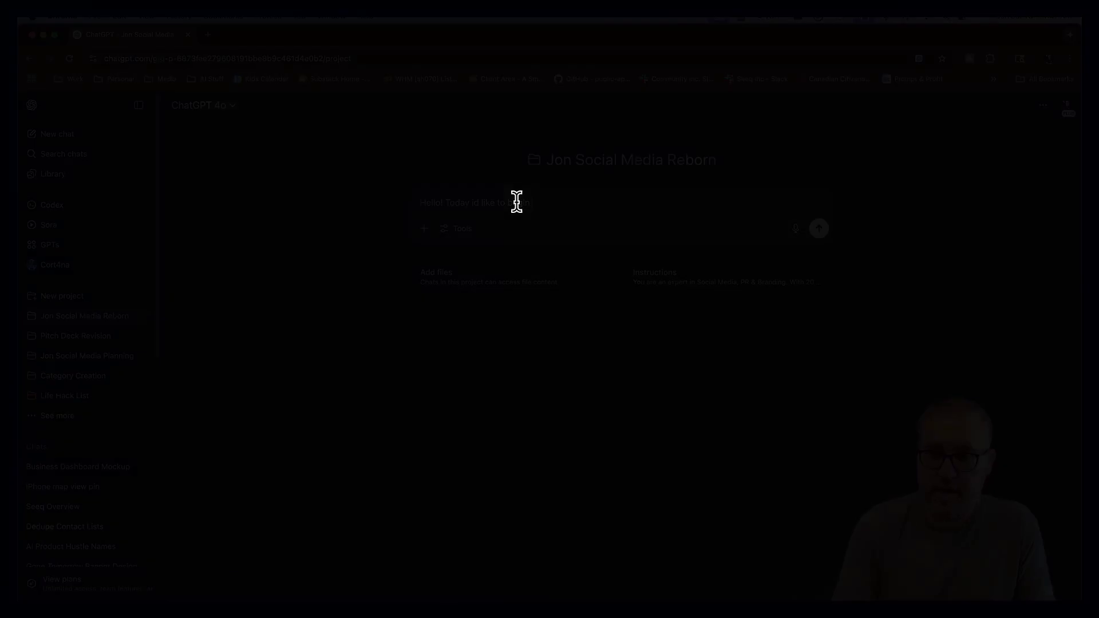
# - Switch the project chat from GPT-4o to the o3 reasoning model via More models
pyautogui.write('egin')
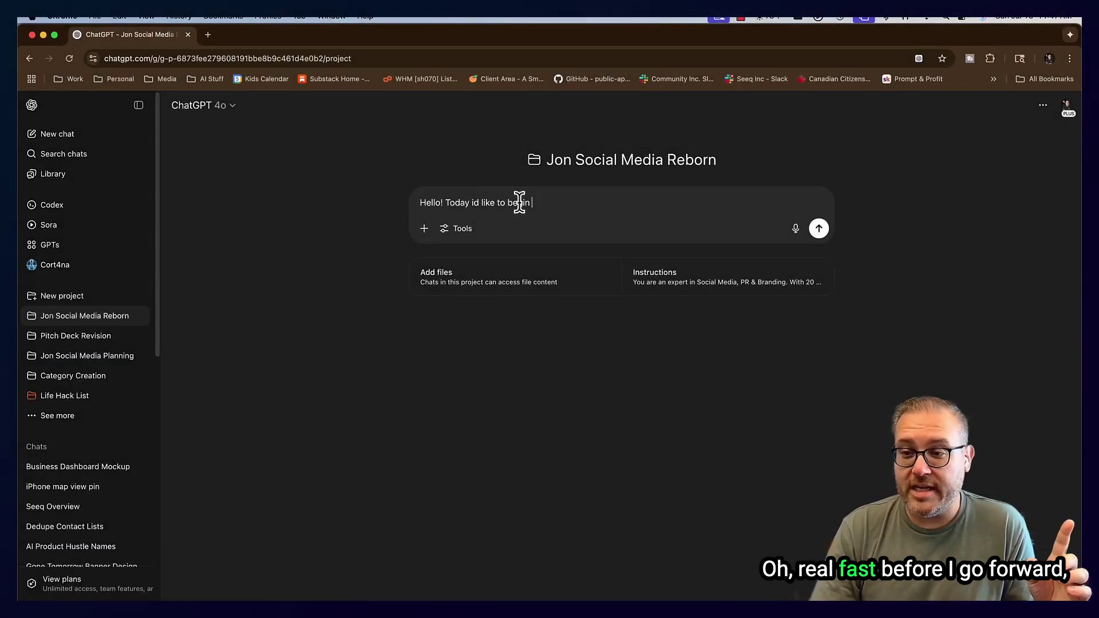
pyautogui.click(232, 106)
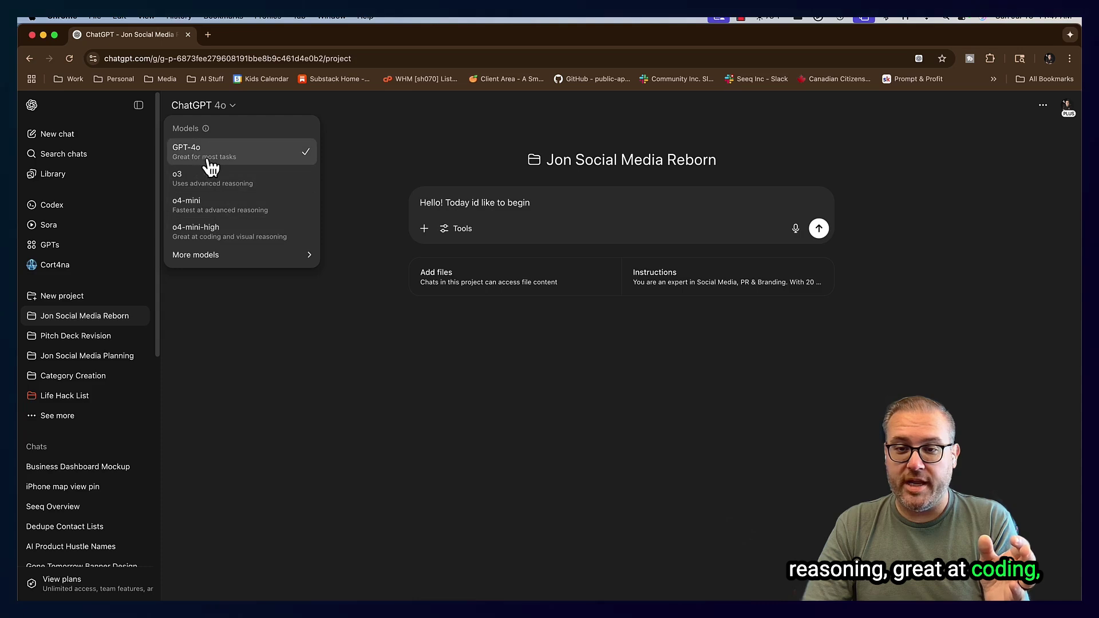
pyautogui.moveTo(313, 263)
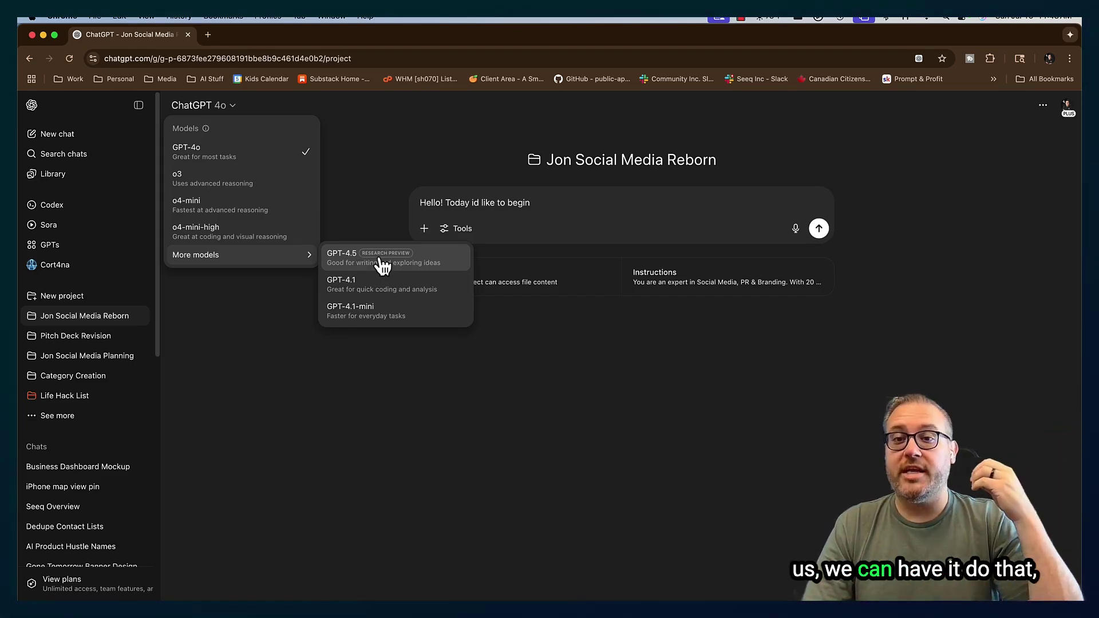
pyautogui.click(229, 189)
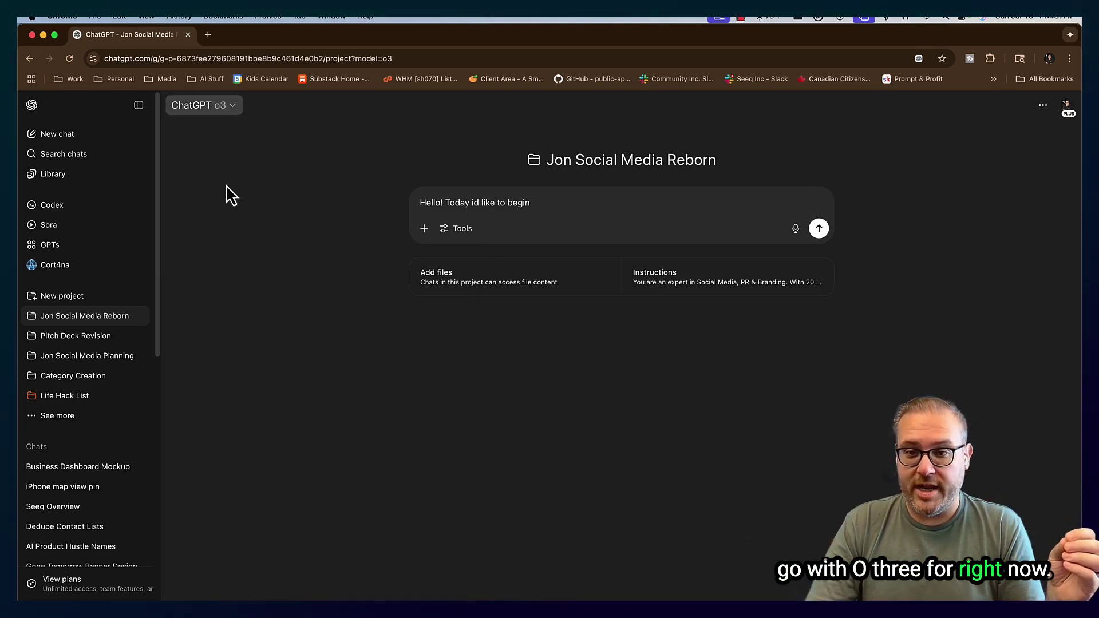
# - Enable web search and open the prompt with the relaunch request: 30k YouTube subs, 8k LinkedIn
pyautogui.click(470, 233)
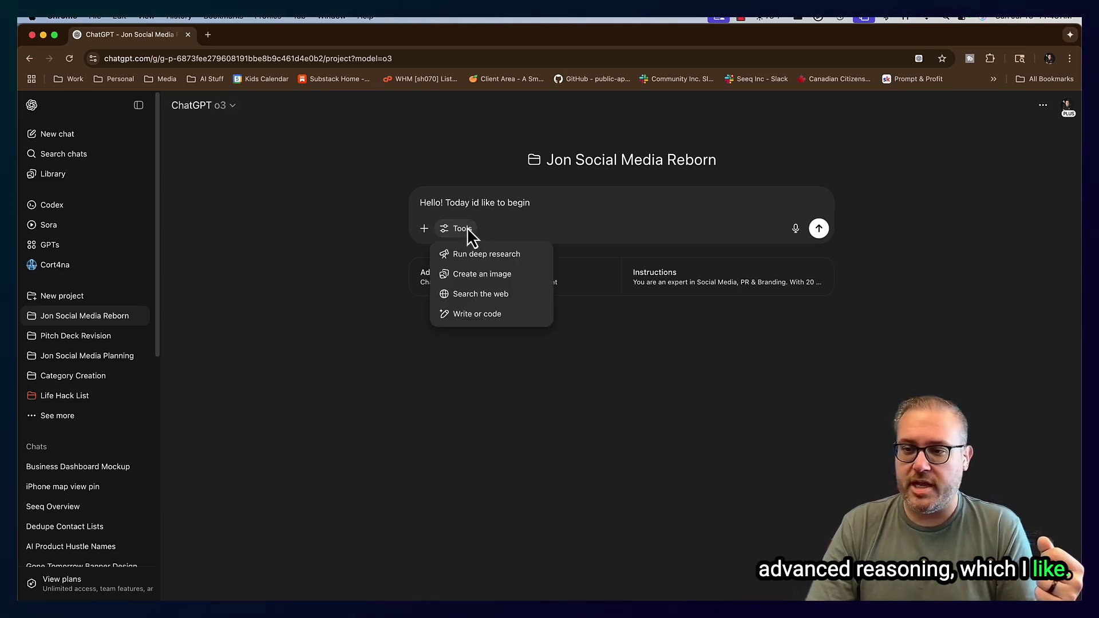
pyautogui.click(496, 298)
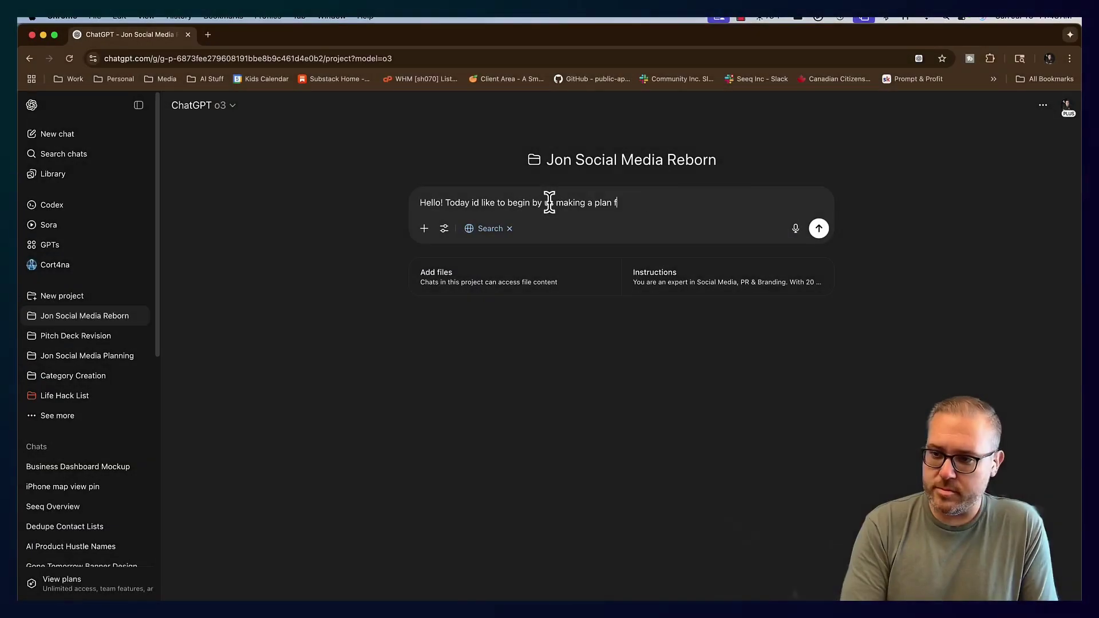
pyautogui.write('relaunch my social media. I have a youtube channel with 30k subs, a linkedin with 8k followers and a threads with 4k followers. ')
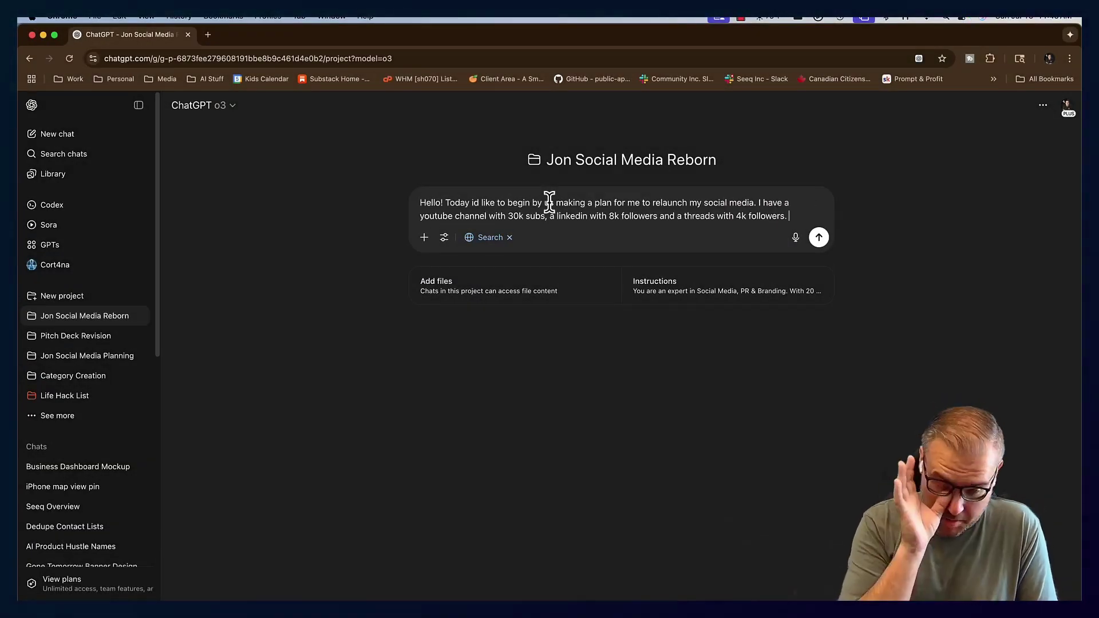
pyautogui.write('I would like to use each of these channels, but each will need to be transformed as we make a new wholistic approach forward.')
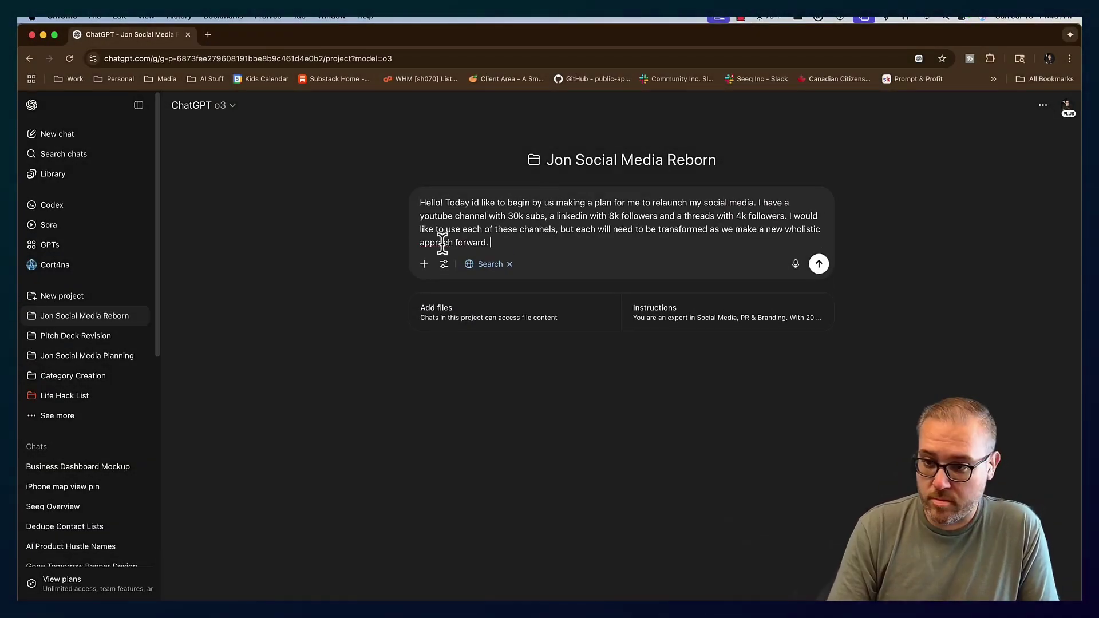
pyautogui.hotkey('shift', 'Return')
pyautogui.hotkey('shift', 'Return')
# - List the considerations: new YouTube/LinkedIn banners, content plan, posting schedule, sample posts
pyautogui.write('We should take the following things into consideration:')
pyautogui.hotkey('shift', 'Return')
pyautogui.write('New banners for YouTube/LinkedIn')
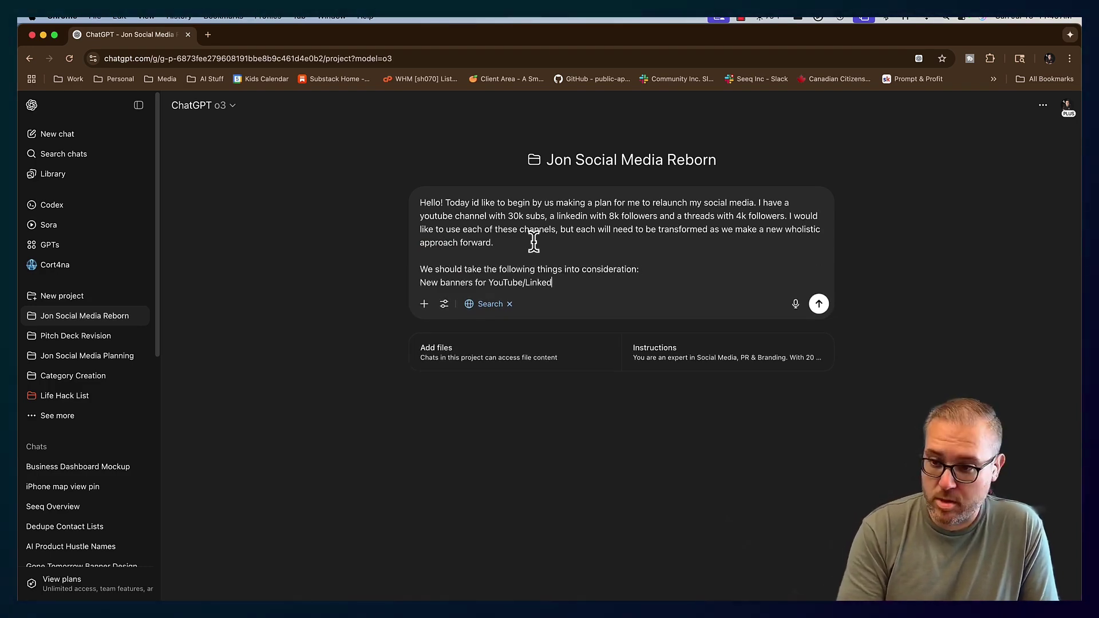
pyautogui.hotkey('shift', 'Return')
pyautogui.write('Content plan for all 3 channels')
pyautogui.hotkey('shift', 'Return')
pyautogui.write('Posting schedule for all 3 channels')
pyautogui.hotkey('shift', 'Return')
pyautogui.write('Sample posts to help spur creativity')
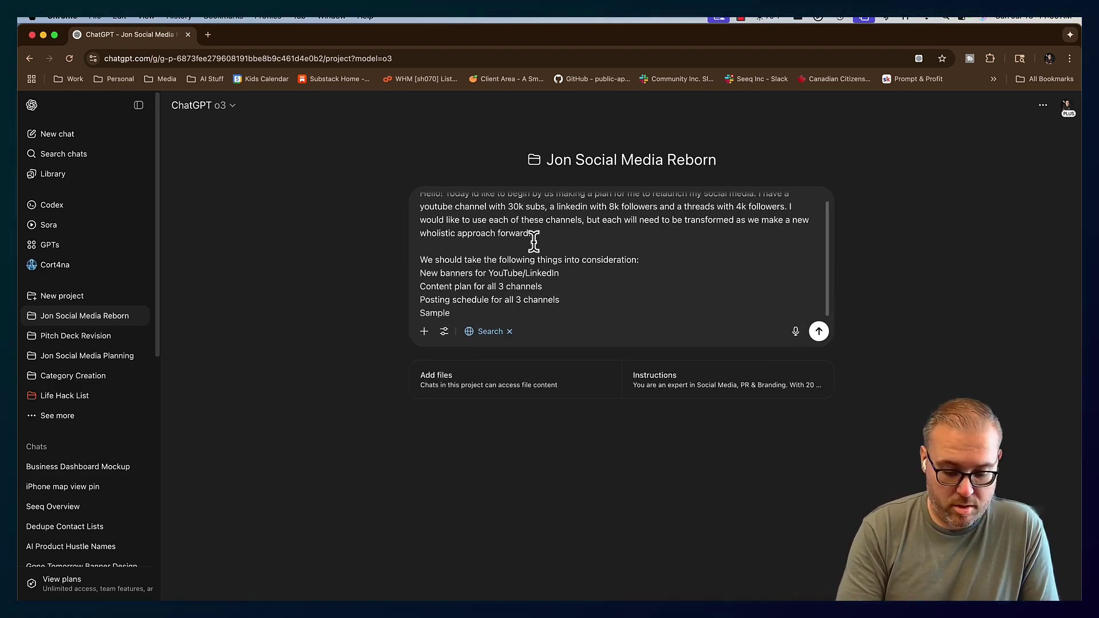
# - Add focus topics: Prompt & Profit Community, YouTube tutorials, building Seeq, vibe-coding passion projects
pyautogui.hotkey('shift', 'Return')
pyautogui.hotkey('shift', 'Return')
pyautogui.write('And the tops I will be focused on are:')
pyautogui.hotkey('shift', 'Return')
pyautogui.write('The Prompt & Profit Community - a community I am building for AI Builders')
pyautogui.hotkey('shift', 'Return')
pyautogui.write('Jon Levesque tutorials on YouTube')
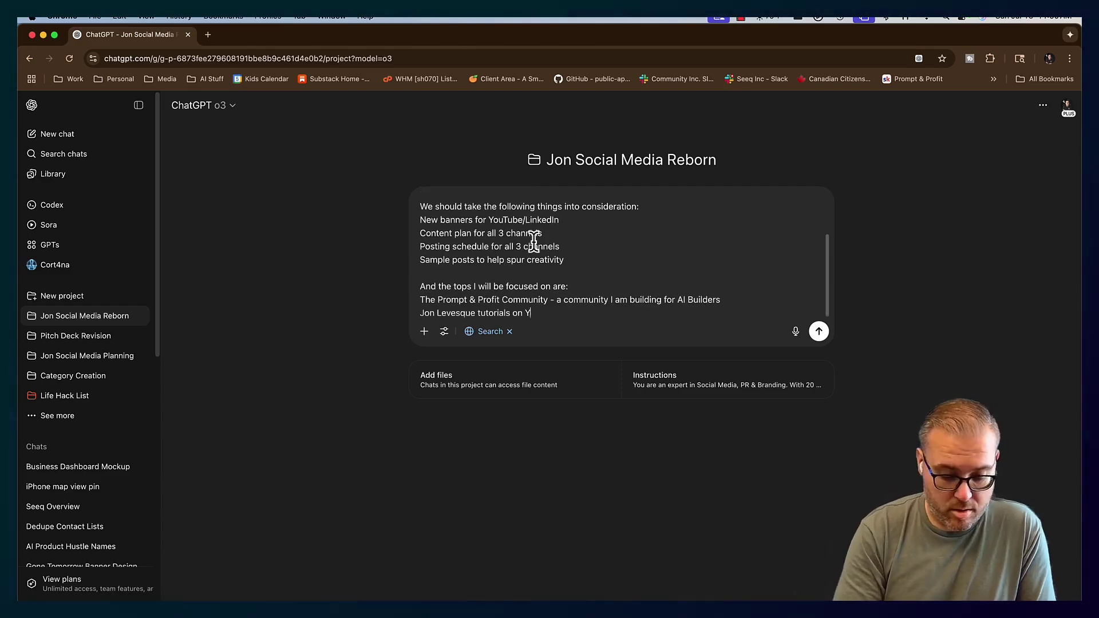
pyautogui.hotkey('shift', 'Return')
pyautogui.write('Building My startup Seeq')
pyautogui.hotkey('shift', 'Return')
pyautogui.write('Vibe coding passion projects and tools ai')
pyautogui.scroll(6, 549, 252)
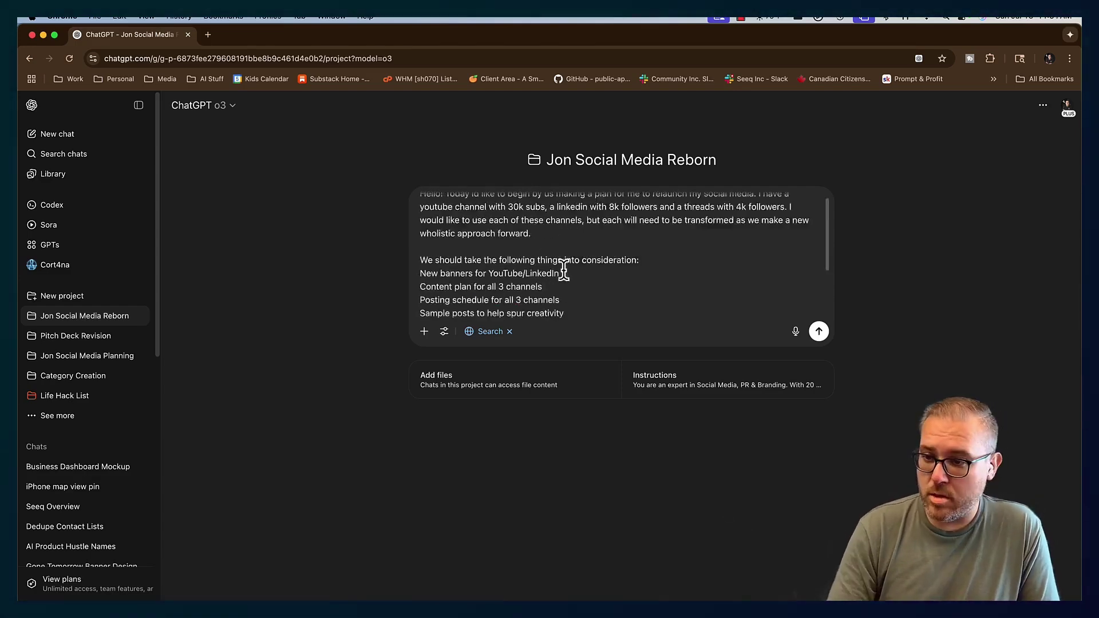
pyautogui.click(422, 229)
# - Insert the Substack and personal website mention, and close with 'what you need clarified?'
pyautogui.write('have a substack and my own website jonlevesque.com I')
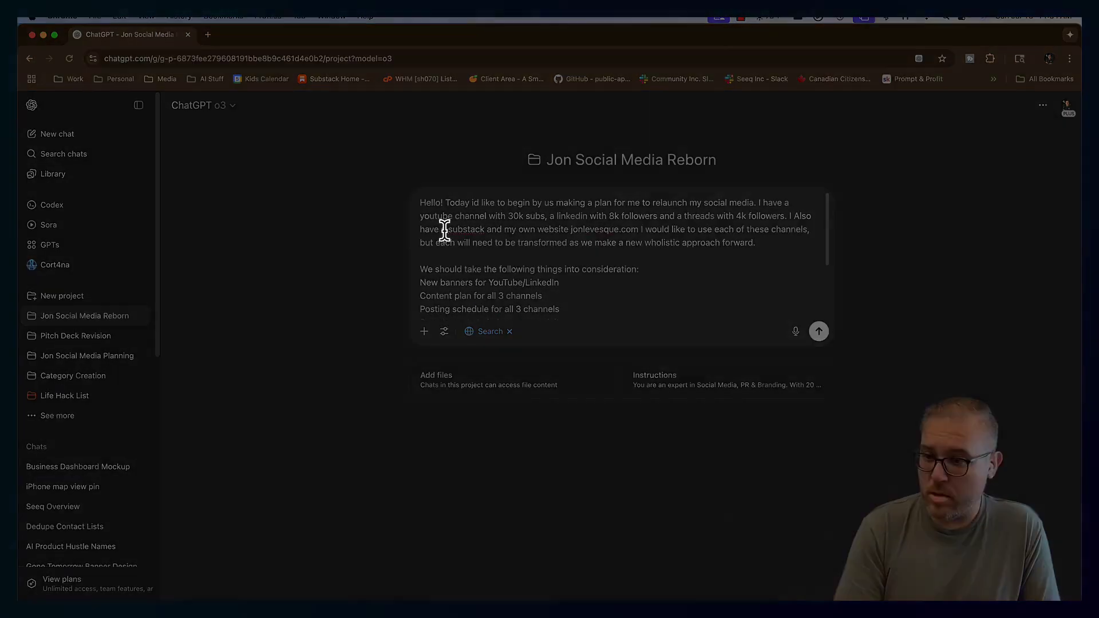
pyautogui.hotkey('shift', 'Return')
pyautogui.hotkey('shift', 'Return')
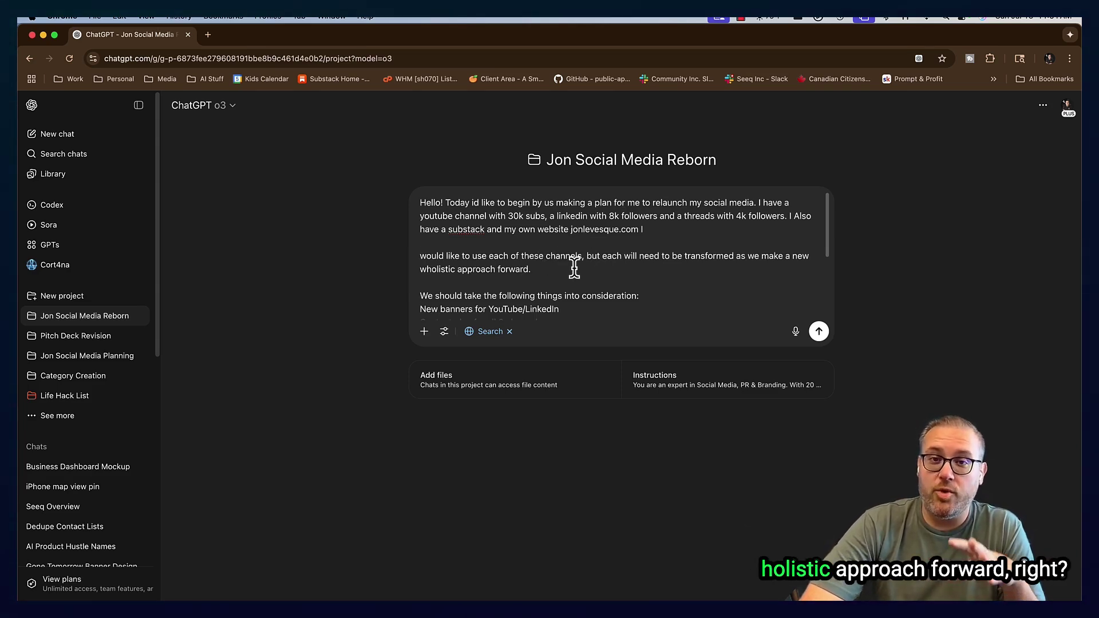
pyautogui.scroll(-1, 570, 272)
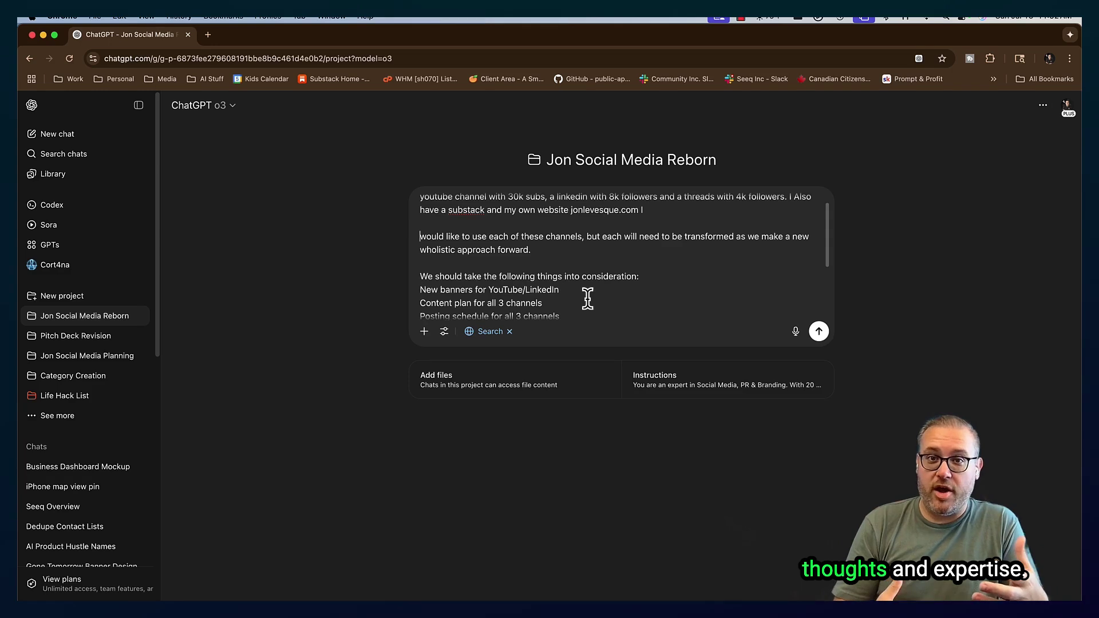
pyautogui.scroll(-5, 589, 297)
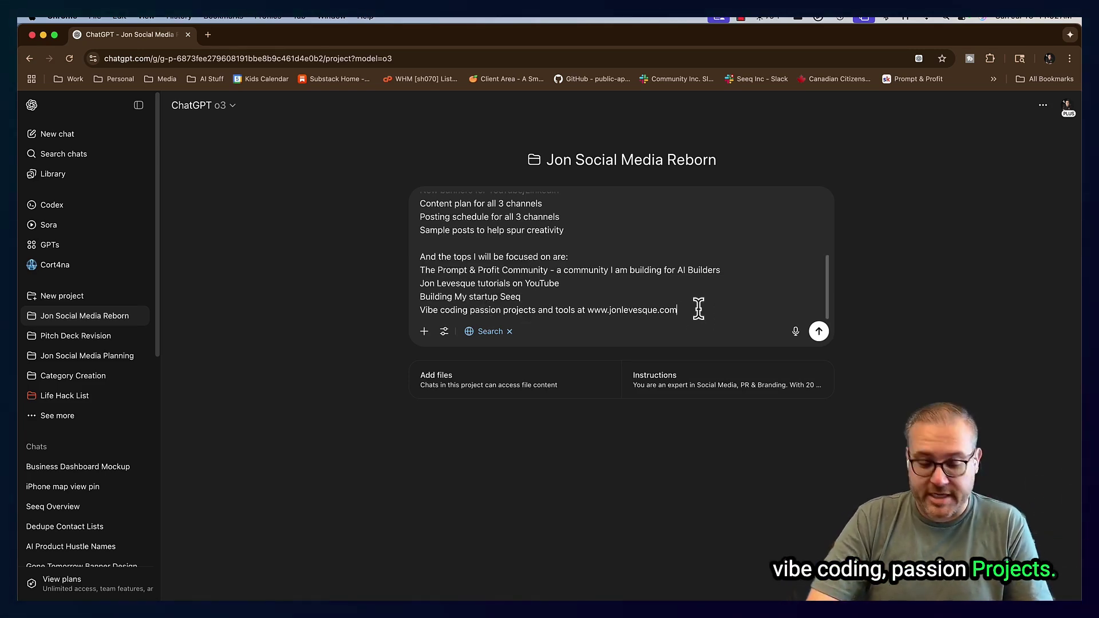
pyautogui.hotkey('shift', 'Return')
pyautogui.hotkey('shift', 'Return')
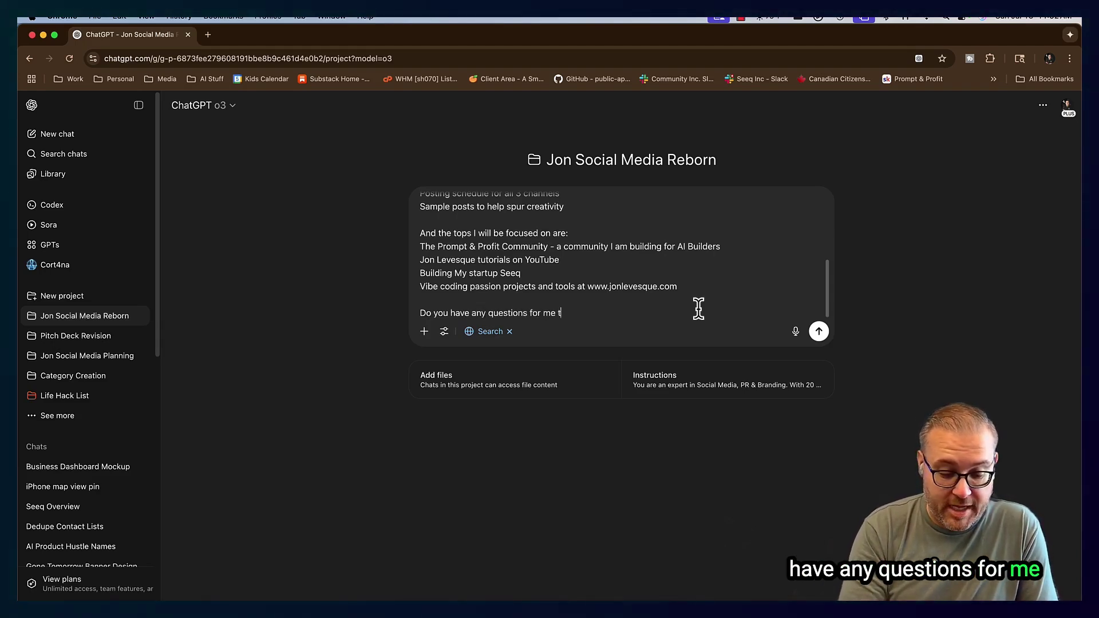
pyautogui.write('hat you need clar')
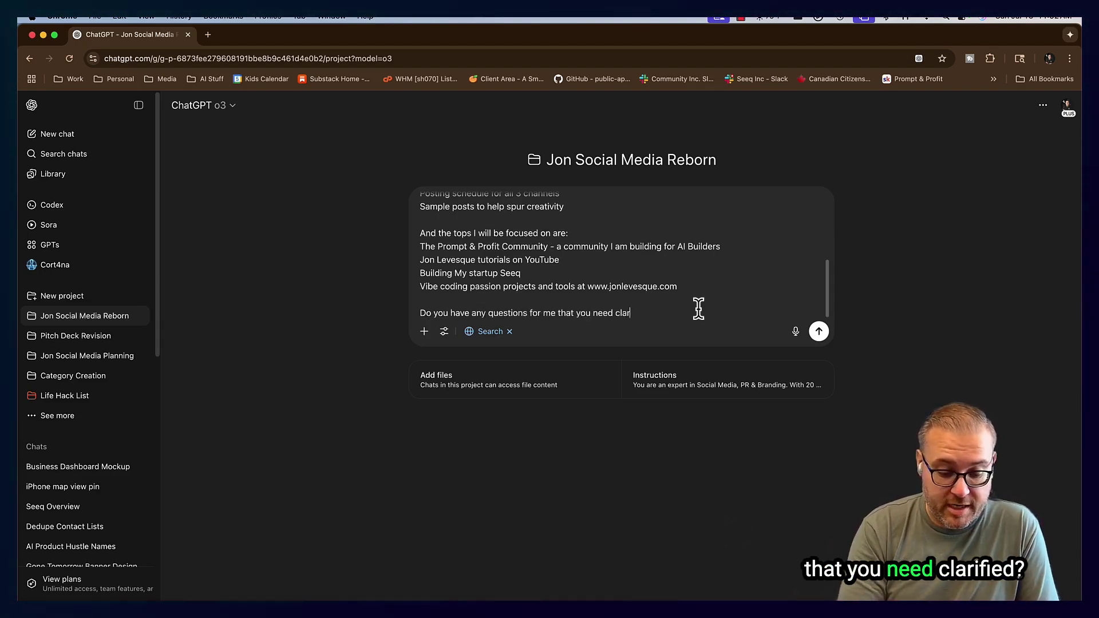
pyautogui.write('ified?')
# - Send the relaunch prompt to o3 and scroll through its clarifying questions
pyautogui.press('Return')
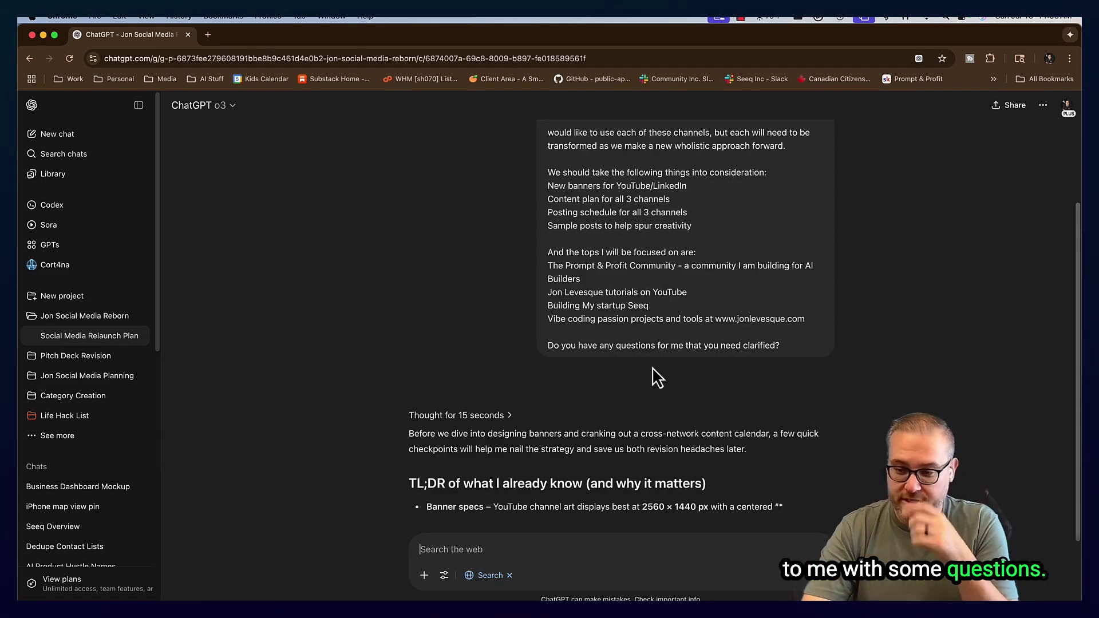
pyautogui.scroll(-3, 596, 375)
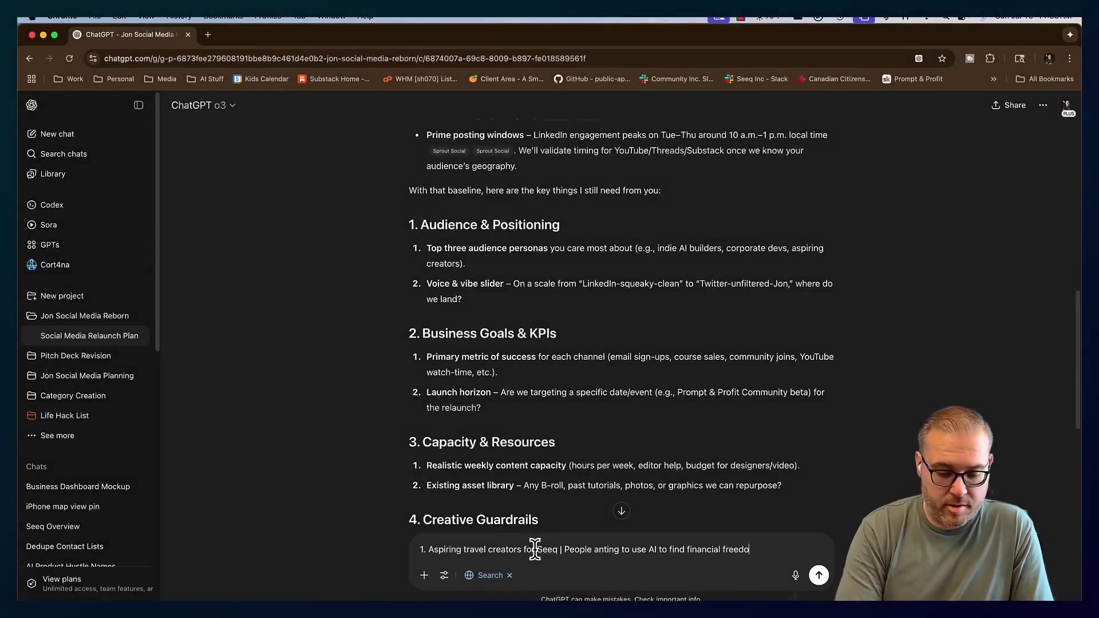
# - Type answers 1–8: audiences, unfiltered voice, email-list growth, full-time availability, financial-freedom tagline
pyautogui.write('Prompt & Profit and Youtube 2. Lets be unfiltered. Lets bring the full Jon brand to all we do.')
pyautogui.hotkey('shift', 'Return')
pyautogui.hotkey('shift', 'Return')
pyautogui.write('3.')
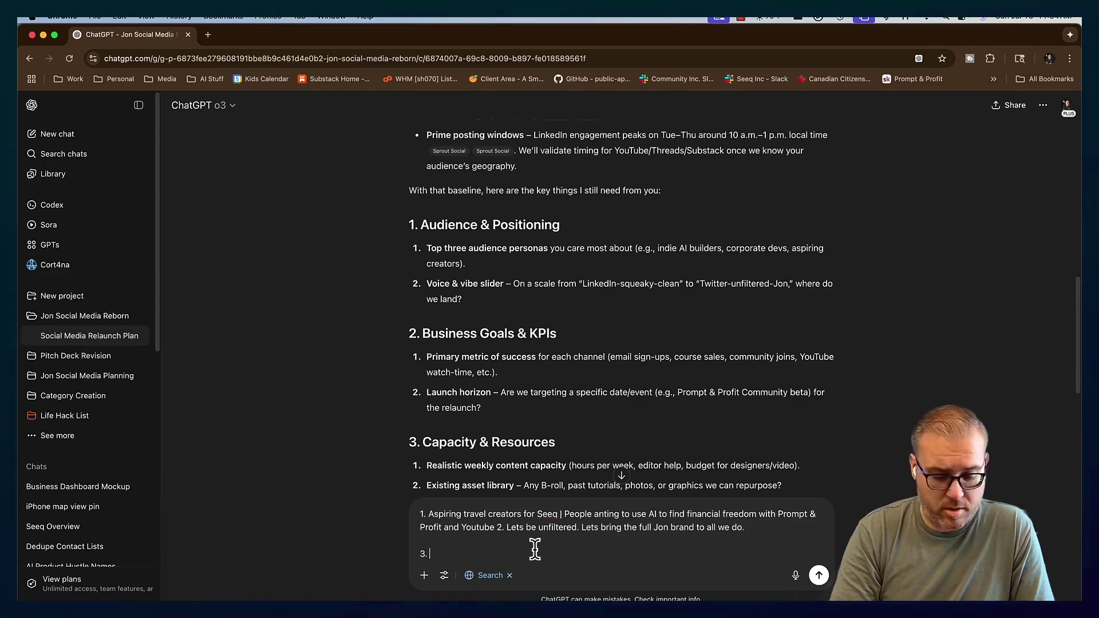
pyautogui.write(' Growing the email list is a huge one. Owning your audience matters 4. Prompt & Profit can release anytime. Next teusday this all kicks off.')
pyautogui.hotkey('shift', 'Return')
pyautogui.hotkey('shift', 'Return')
pyautogui.write('5.')
pyautogui.scroll(-5, 713, 554)
pyautogui.write('I have all the time in the world as i am now unemployed. This is the main gig! 6. I have a ton of outdoor content but nothing tutorial wise to help us - we have to make it all net new. And i want it very approachable.')
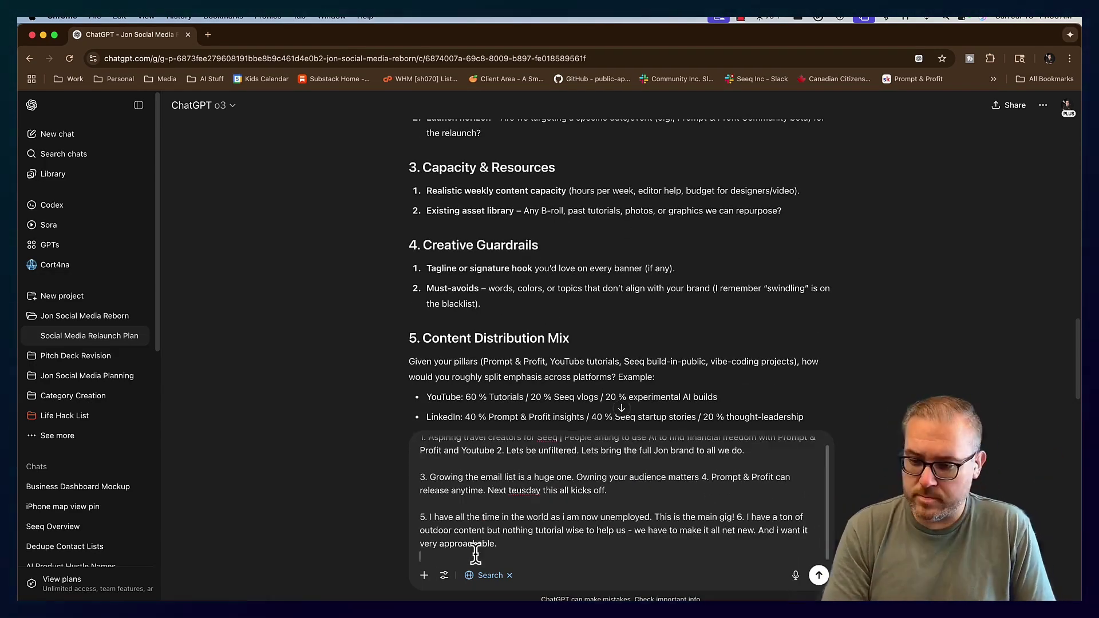
pyautogui.hotkey('shift', 'Return')
pyautogui.hotkey('shift', 'Return')
pyautogui.write('7. Something about building your way to financial freedom but not sorny as fuck lol. 8. We definitely always want to be integral. no bullshit. full authenticity.')
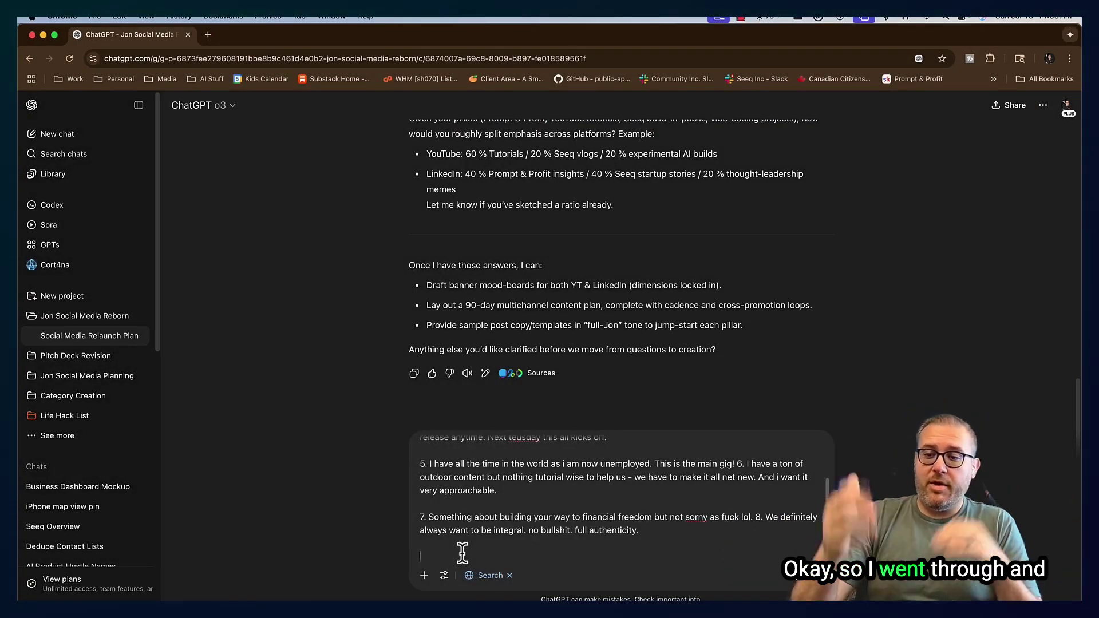
# - Reread o3's questions, highlighting the content distribution mix question, then return to the draft's end
pyautogui.scroll(10, 458, 286)
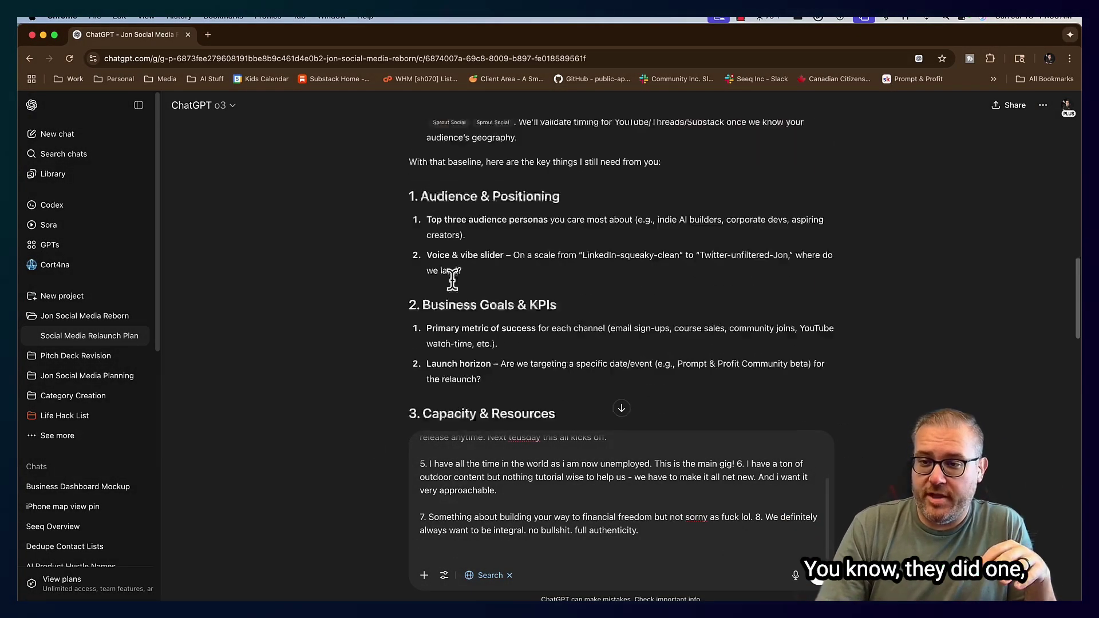
pyautogui.scroll(-1, 452, 277)
pyautogui.scroll(-6, 428, 269)
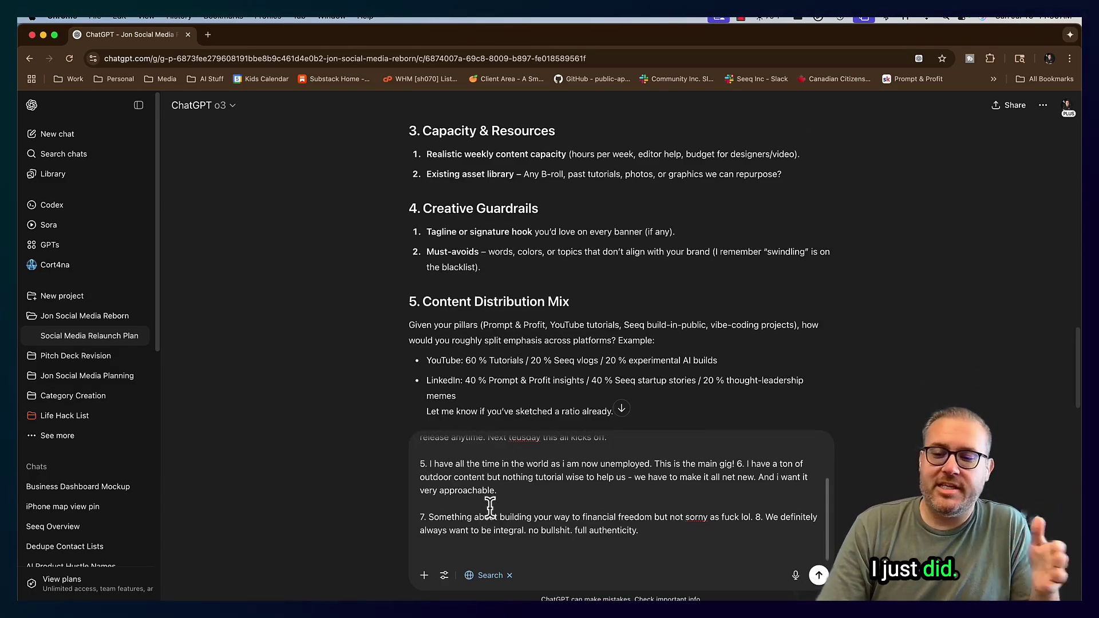
pyautogui.scroll(2, 495, 512)
pyautogui.scroll(-2, 503, 510)
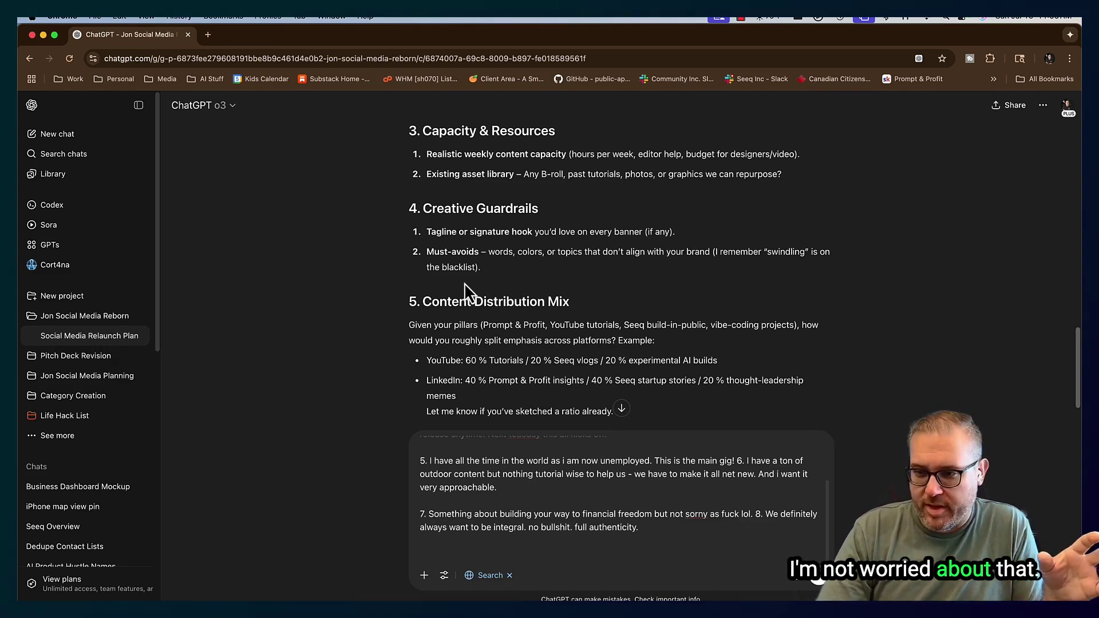
pyautogui.scroll(-3, 467, 285)
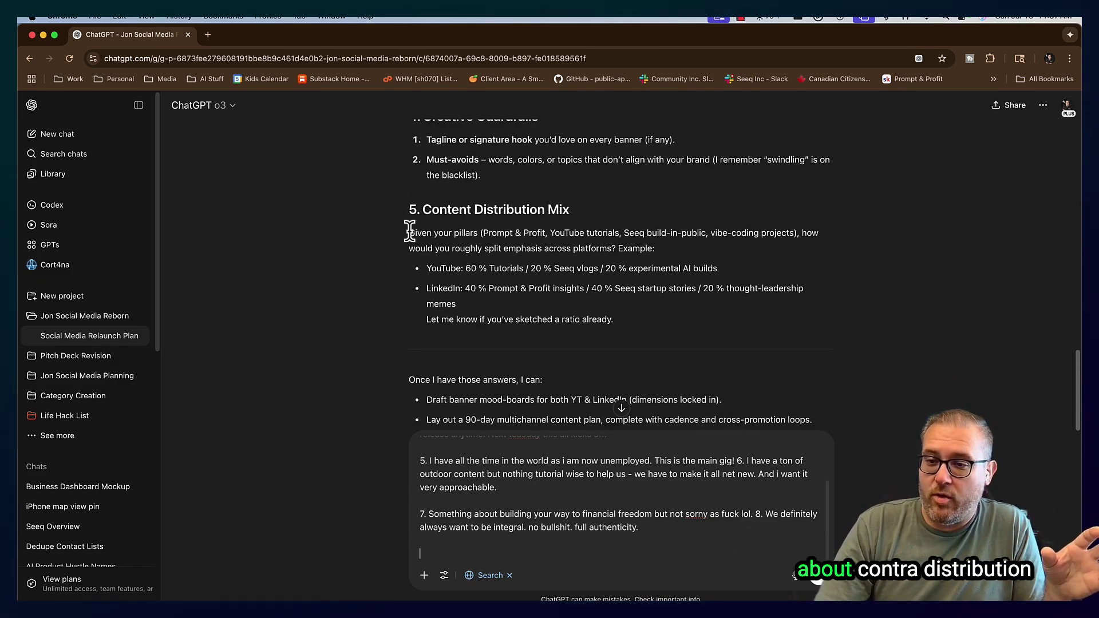
pyautogui.moveTo(410, 232)
pyautogui.mouseDown()
pyautogui.moveTo(546, 272)
pyautogui.moveTo(631, 325)
pyautogui.mouseUp()
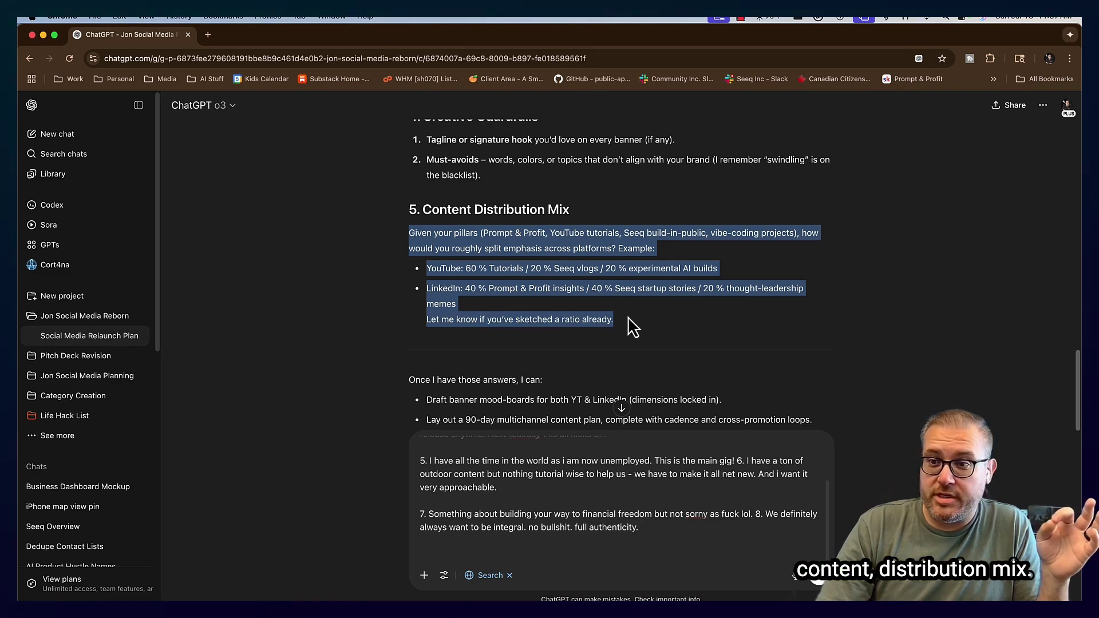
pyautogui.click(633, 327)
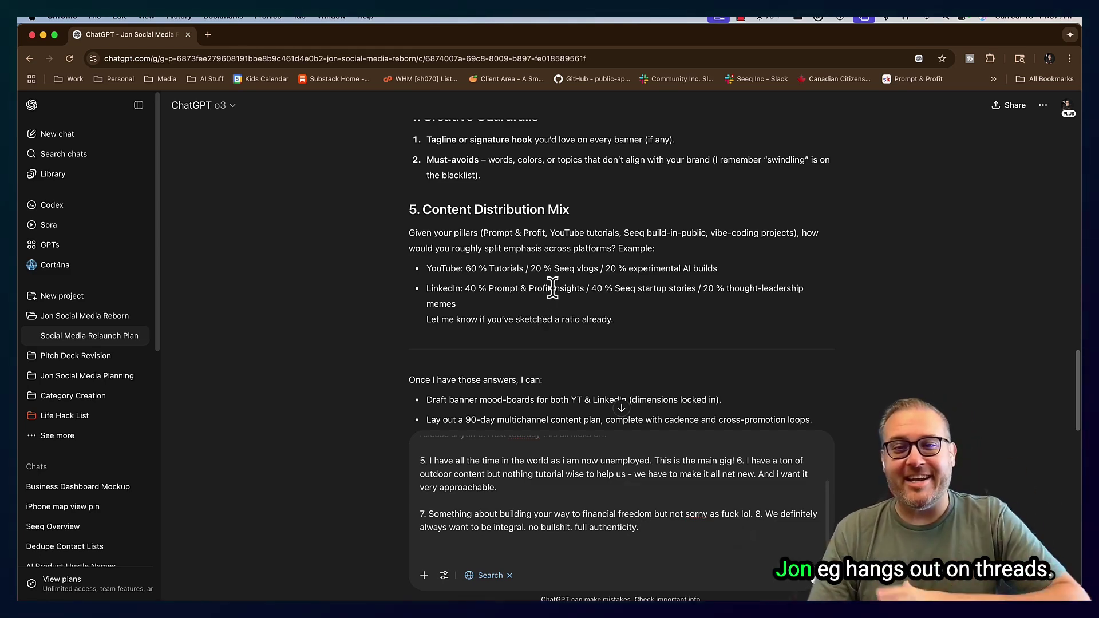
pyautogui.scroll(-3, 576, 270)
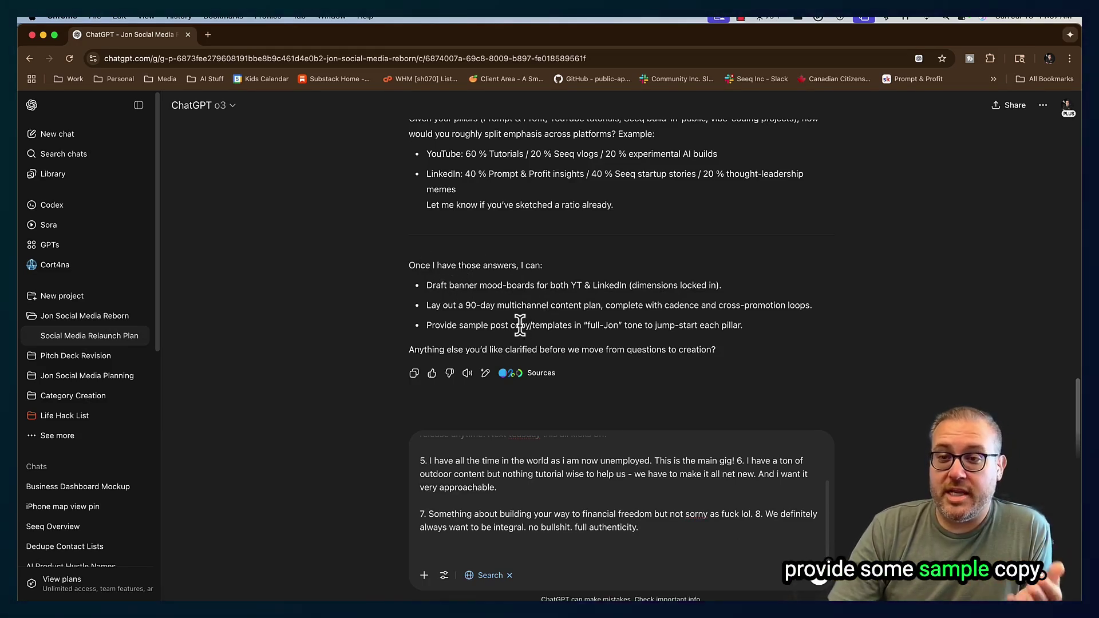
pyautogui.click(634, 527)
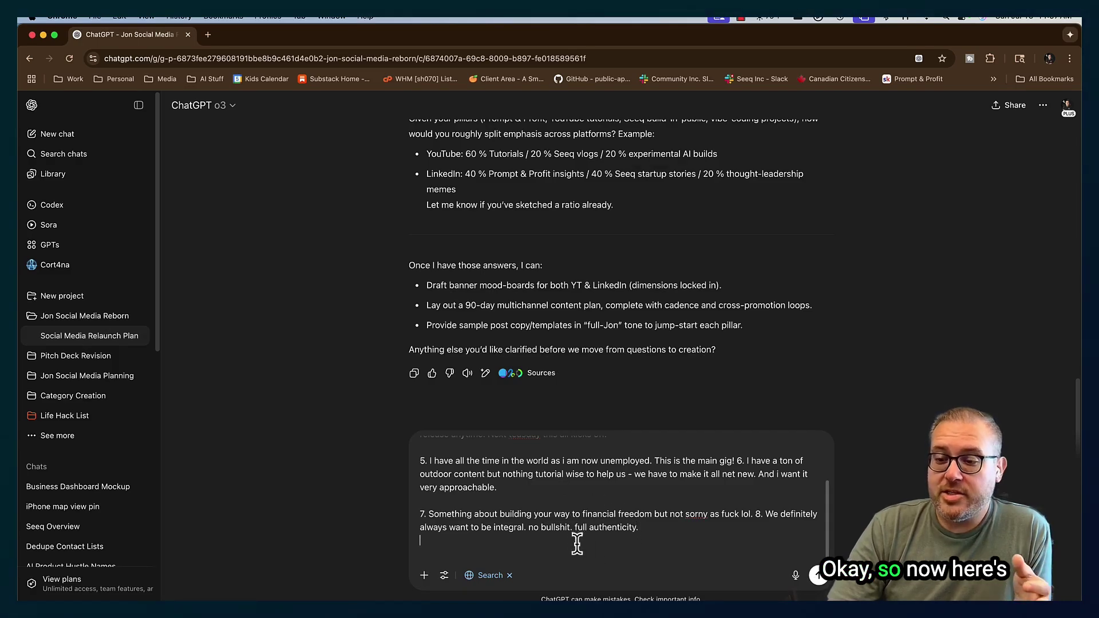
# - Send the eight answers so o3 generates the July 15, 2025 relaunch roadmap
pyautogui.press('Return')
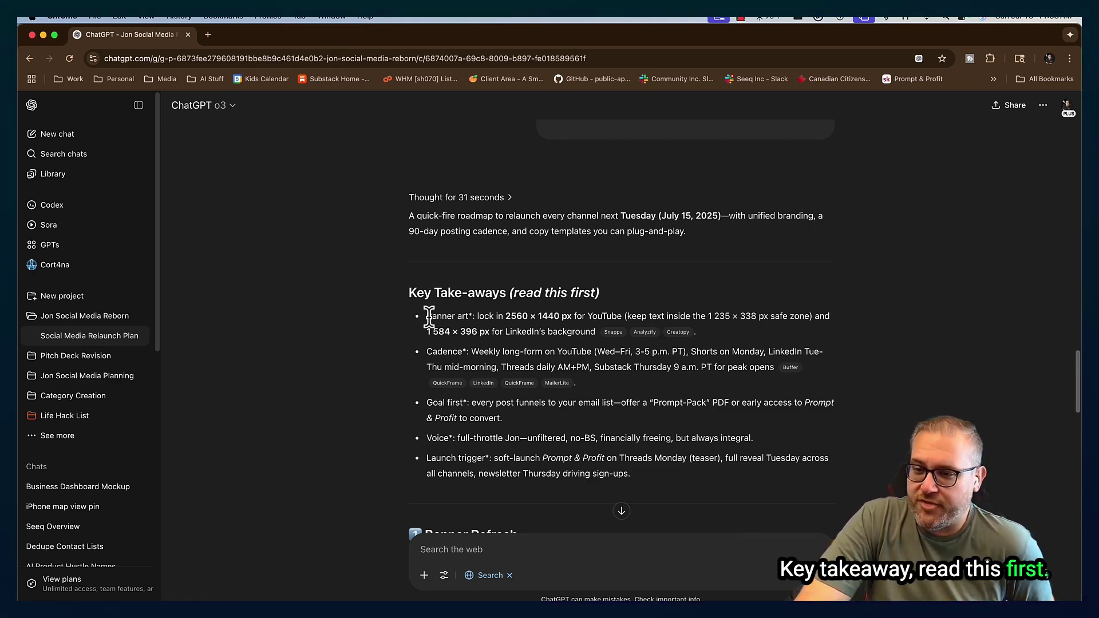
pyautogui.moveTo(429, 316); pyautogui.dragTo(807, 373)
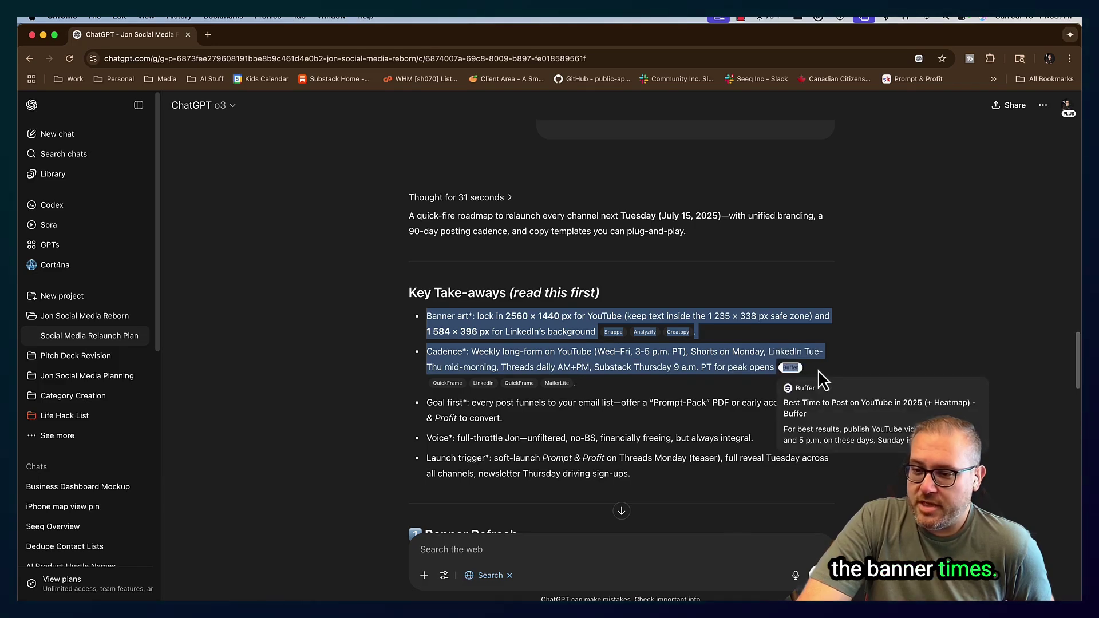
pyautogui.click(481, 351)
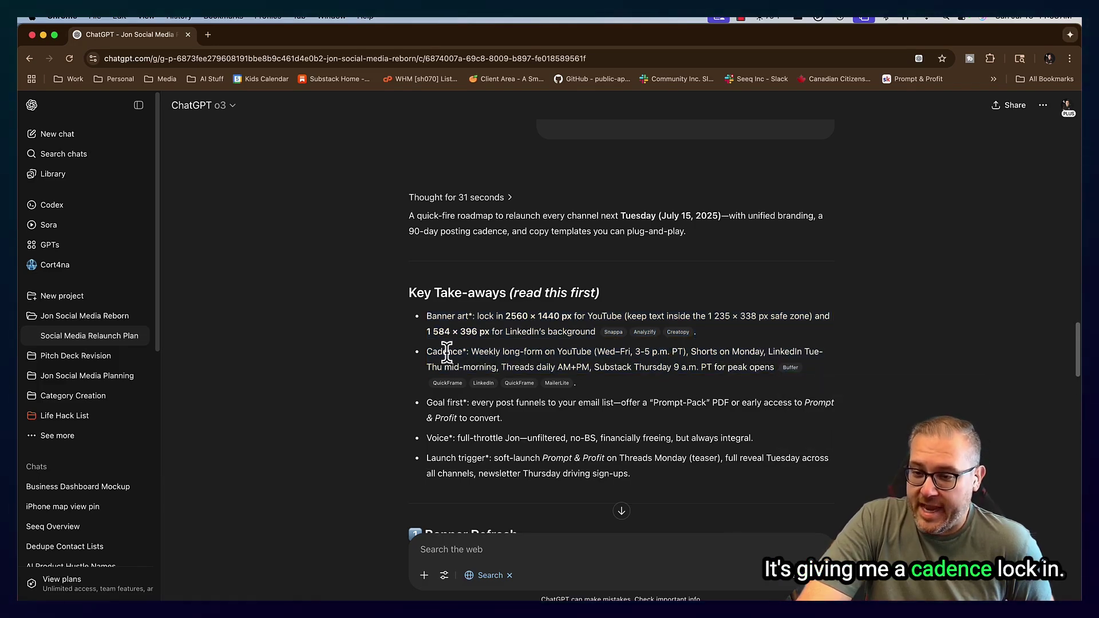
pyautogui.moveTo(427, 403); pyautogui.dragTo(613, 412)
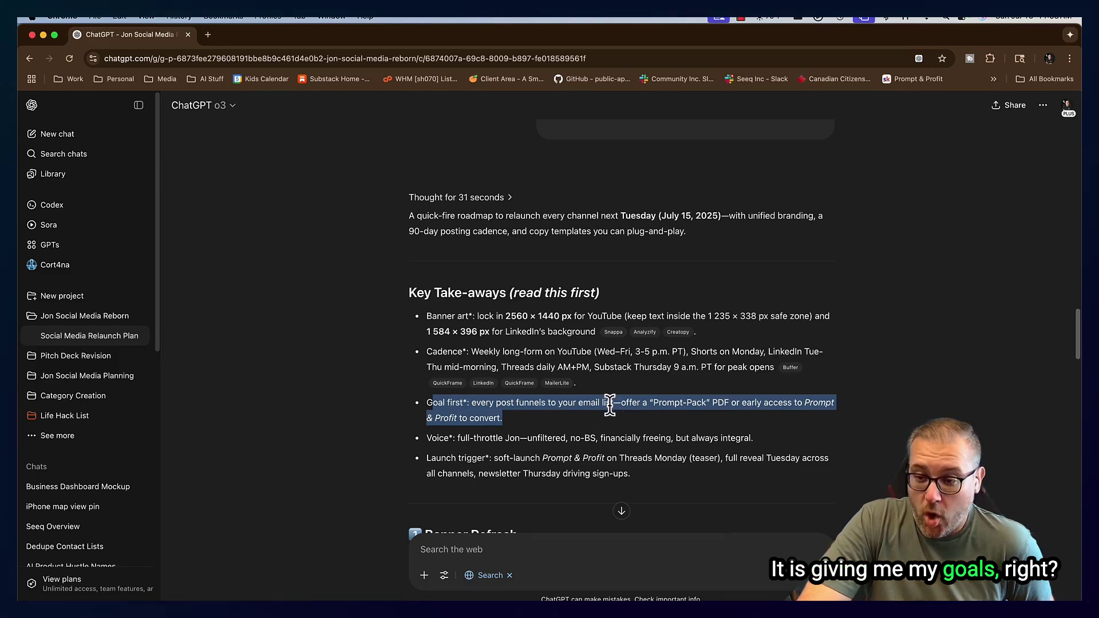
pyautogui.click(593, 403)
pyautogui.moveTo(577, 403); pyautogui.dragTo(638, 403)
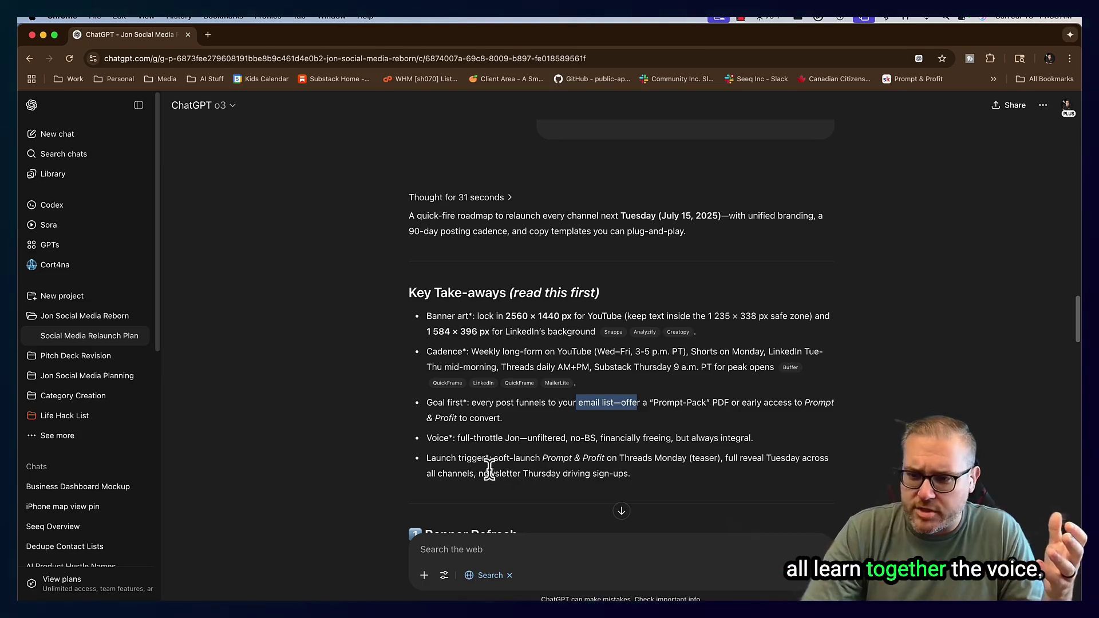
pyautogui.moveTo(457, 438); pyautogui.dragTo(773, 446)
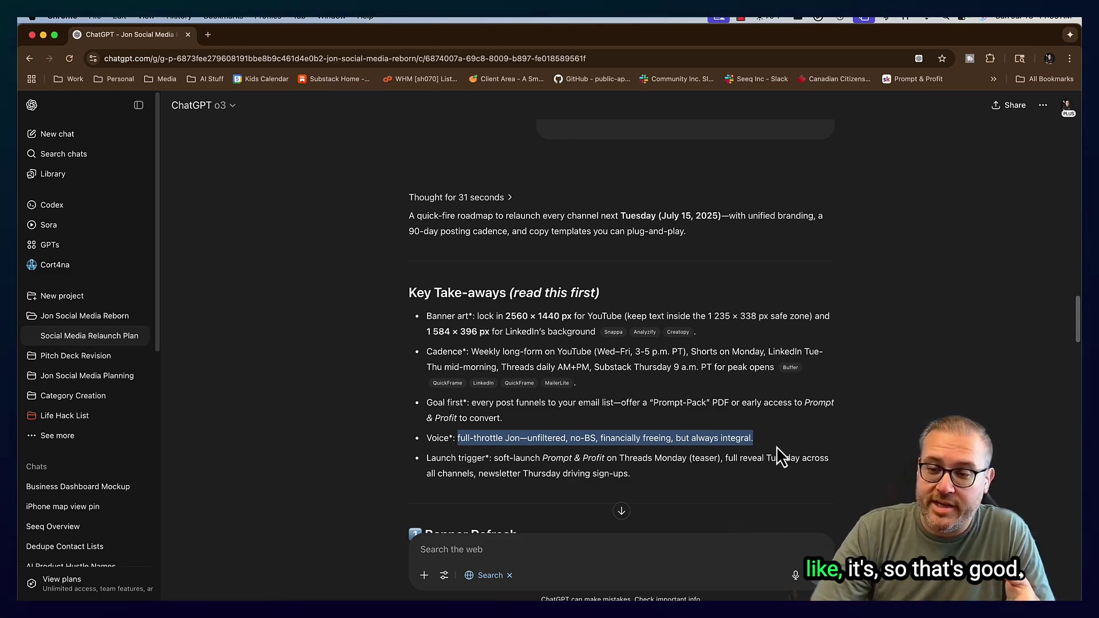
pyautogui.click(727, 439)
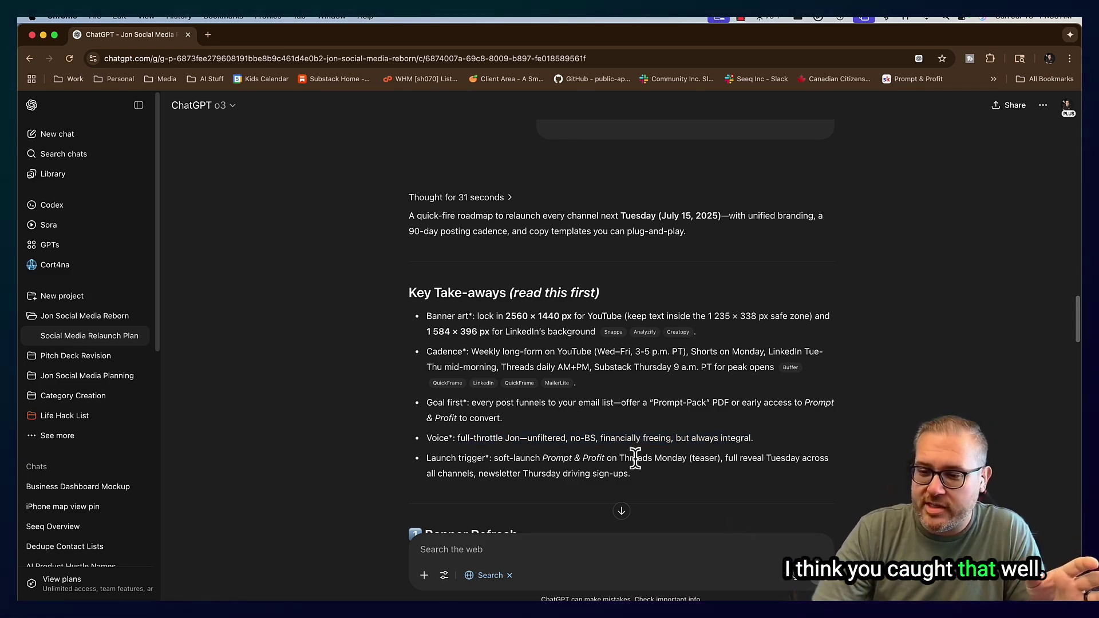
pyautogui.moveTo(496, 458); pyautogui.dragTo(653, 475)
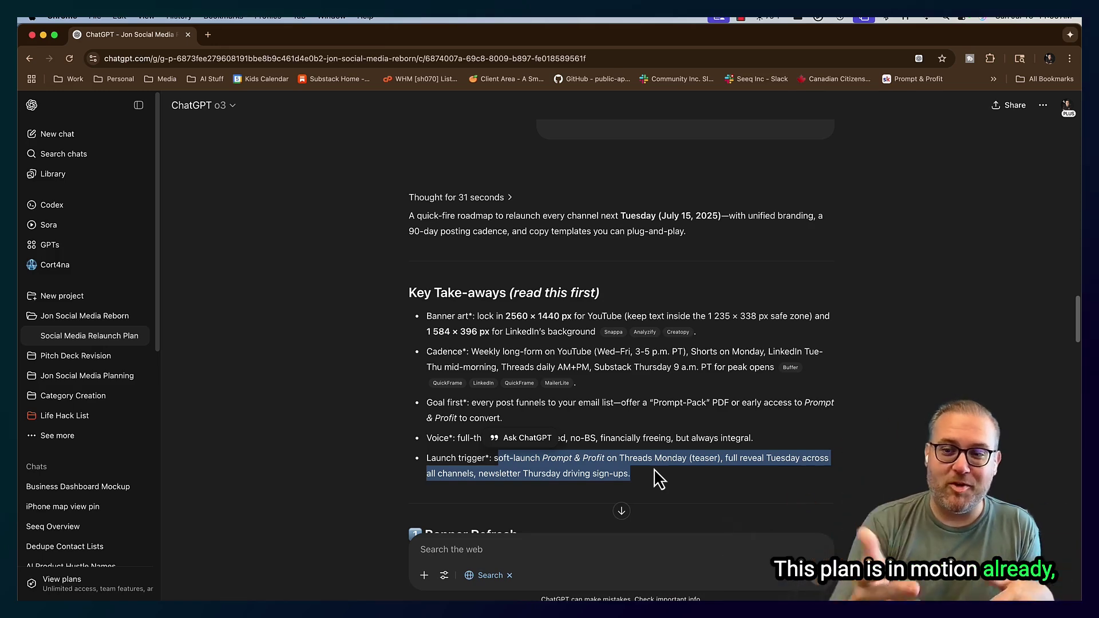
pyautogui.scroll(-5, 659, 478)
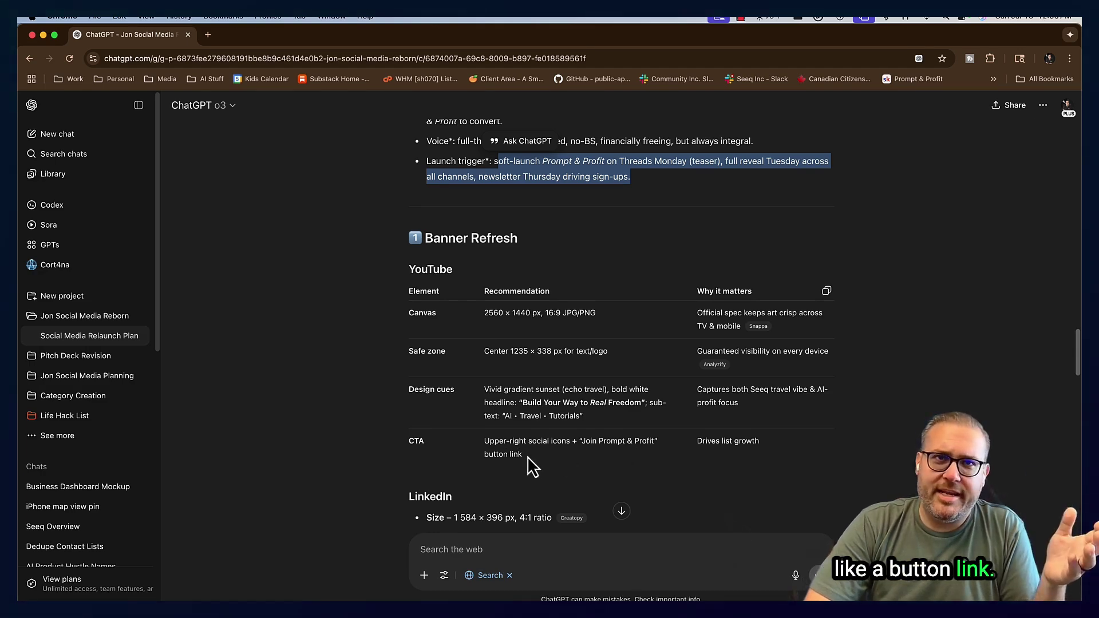
pyautogui.scroll(-1, 508, 441)
pyautogui.scroll(-5, 508, 442)
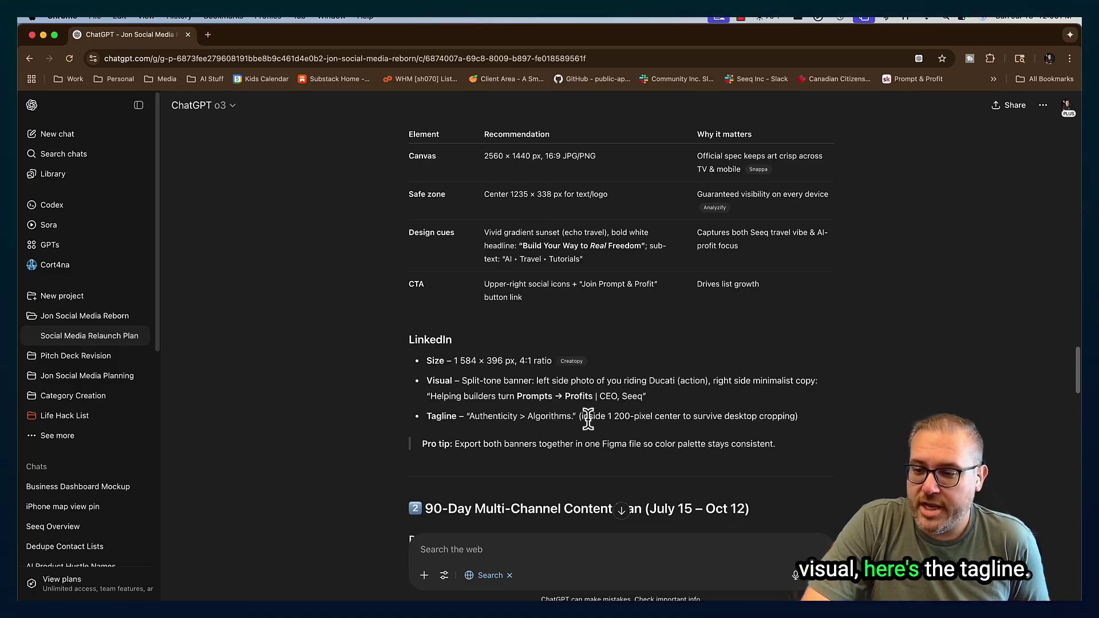
pyautogui.scroll(-5, 519, 417)
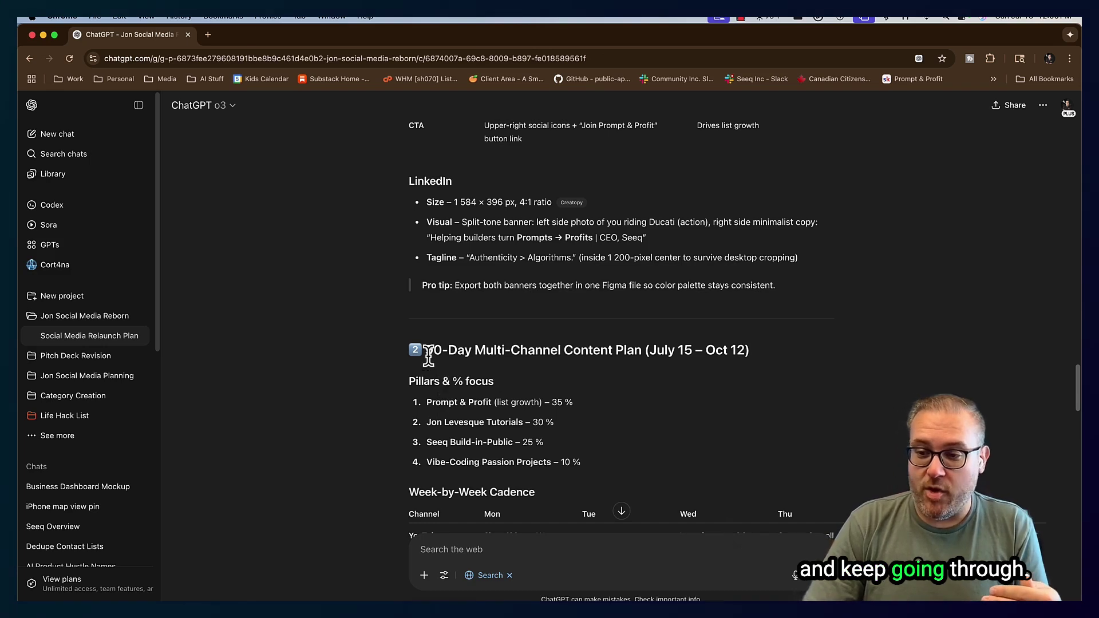
# - Highlight the July 15 – Oct 12 range and pillars: tutorials 30%, Seeq 25%, vibe-coding 10%
pyautogui.moveTo(427, 350); pyautogui.dragTo(745, 354)
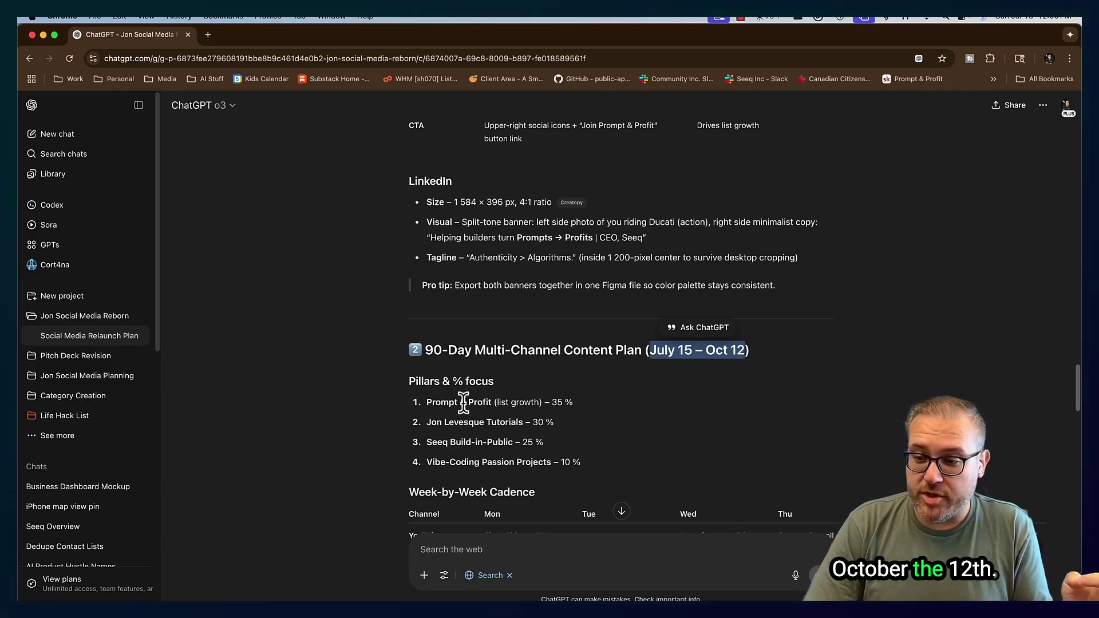
pyautogui.scroll(-5, 457, 264)
pyautogui.moveTo(408, 219); pyautogui.dragTo(599, 309)
pyautogui.click(599, 307)
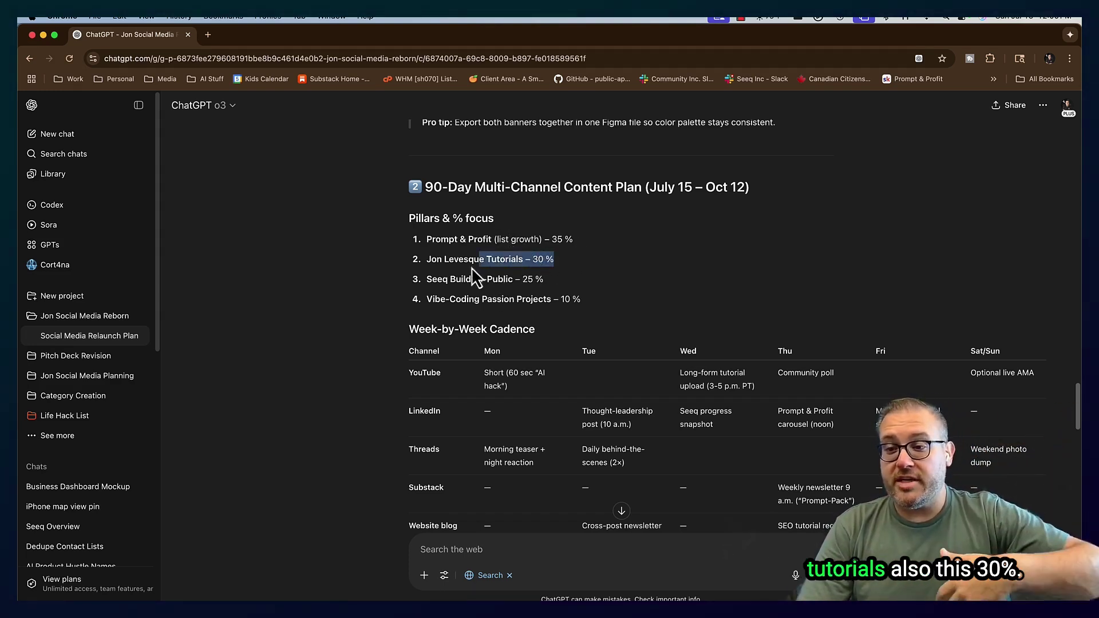
pyautogui.moveTo(555, 259); pyautogui.dragTo(426, 261)
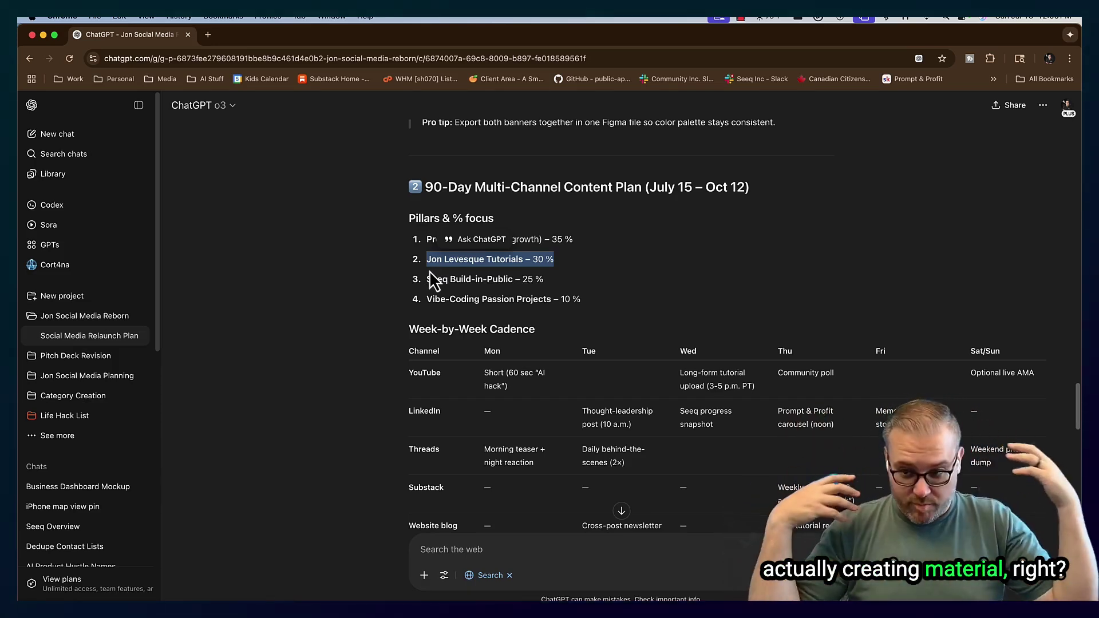
pyautogui.moveTo(427, 280); pyautogui.dragTo(541, 280)
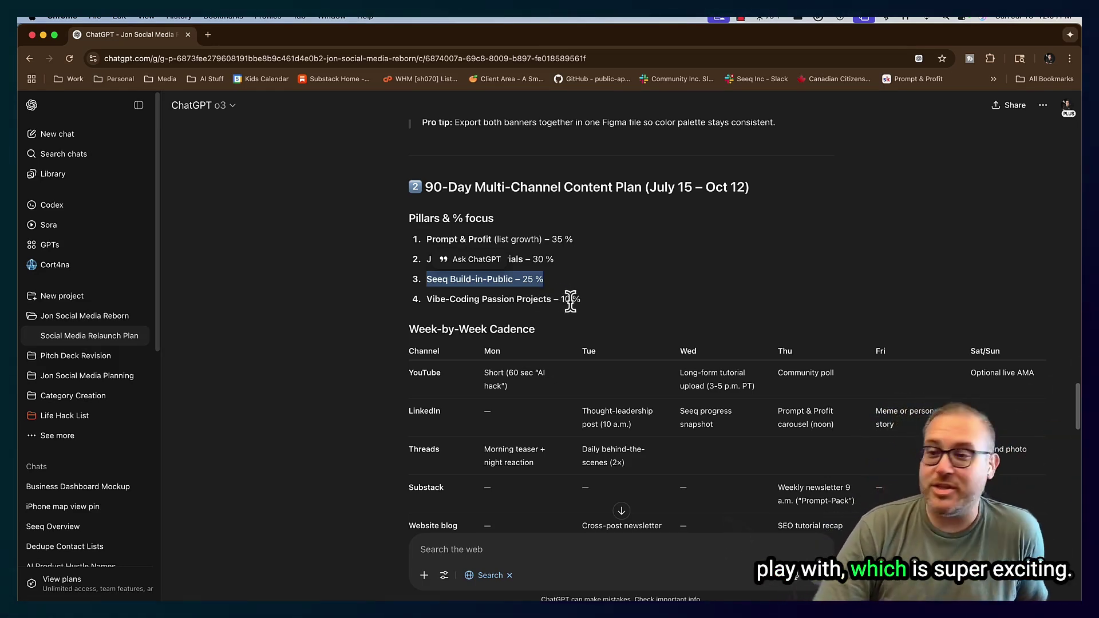
pyautogui.moveTo(584, 302); pyautogui.dragTo(426, 304)
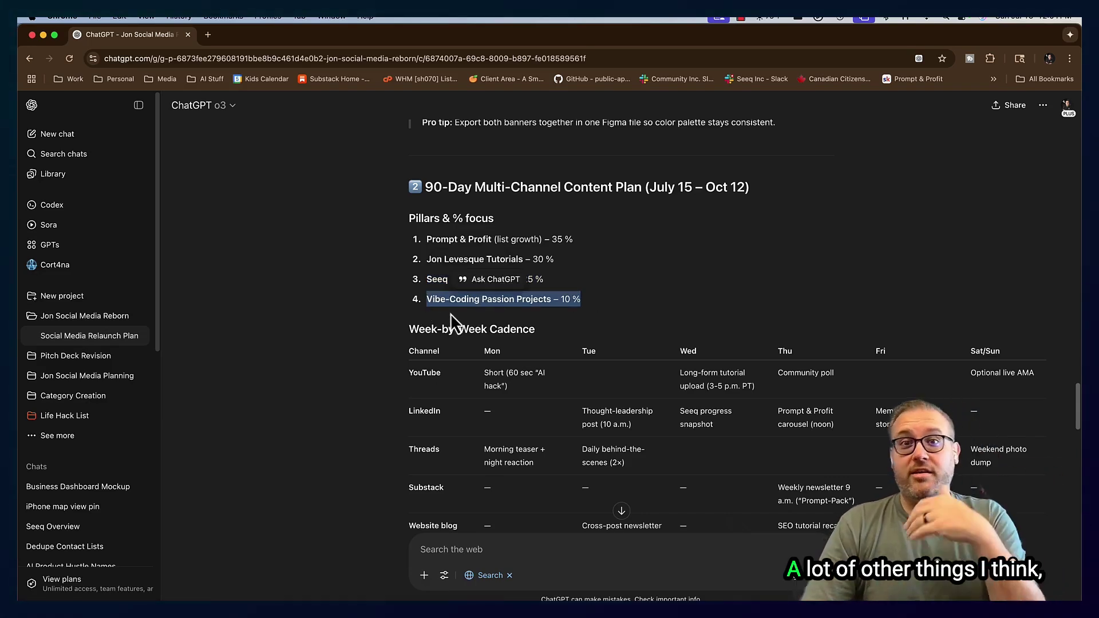
pyautogui.moveTo(424, 259); pyautogui.dragTo(603, 262)
pyautogui.moveTo(587, 300); pyautogui.dragTo(349, 306)
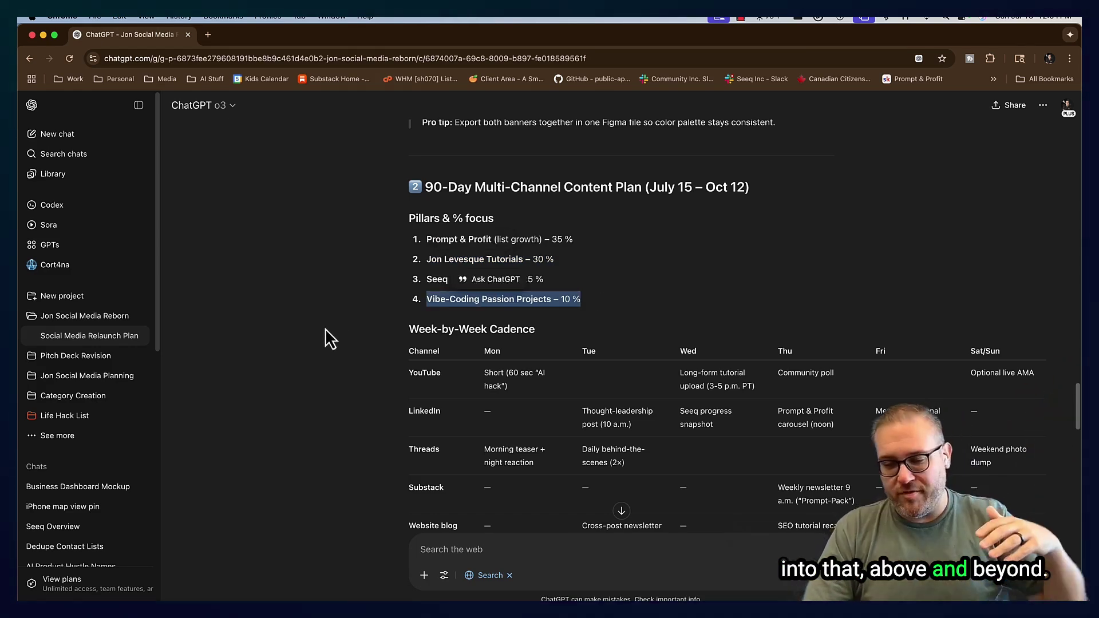
# - Highlight the Week-by-Week Cadence table, then scroll on to section 3, Growth & Email-List Flywheel
pyautogui.scroll(-3, 359, 335)
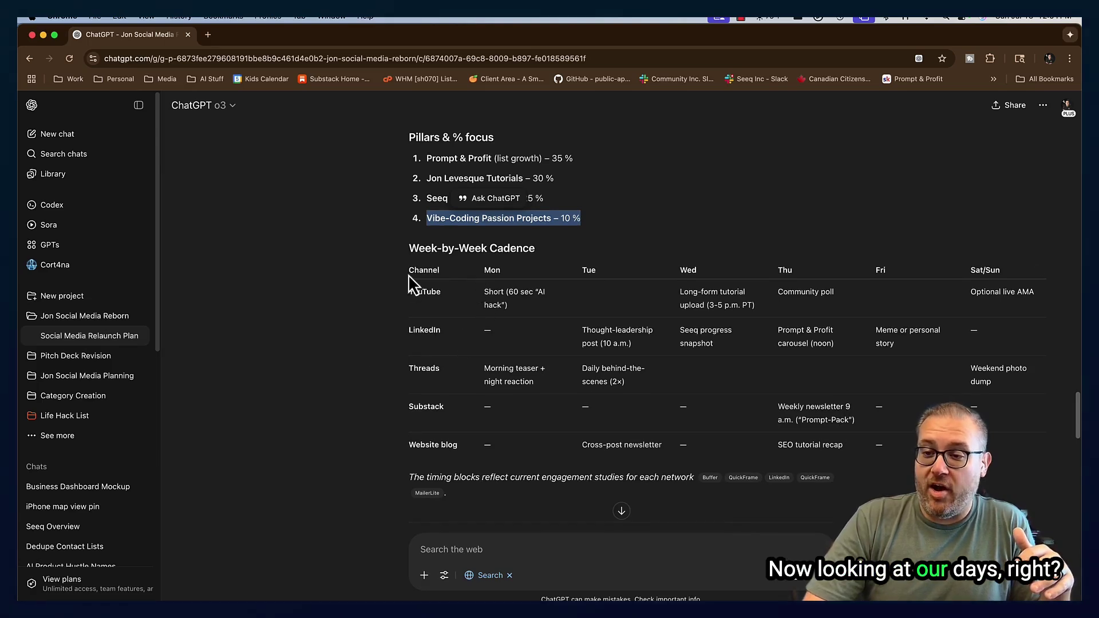
pyautogui.moveTo(408, 270); pyautogui.dragTo(445, 438)
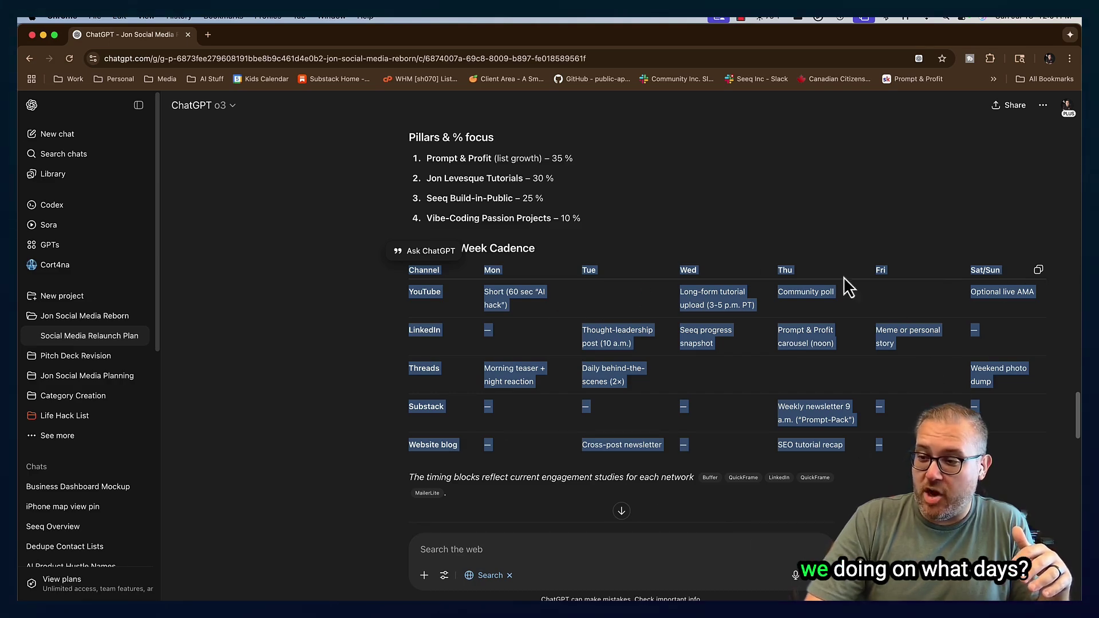
pyautogui.click(853, 475)
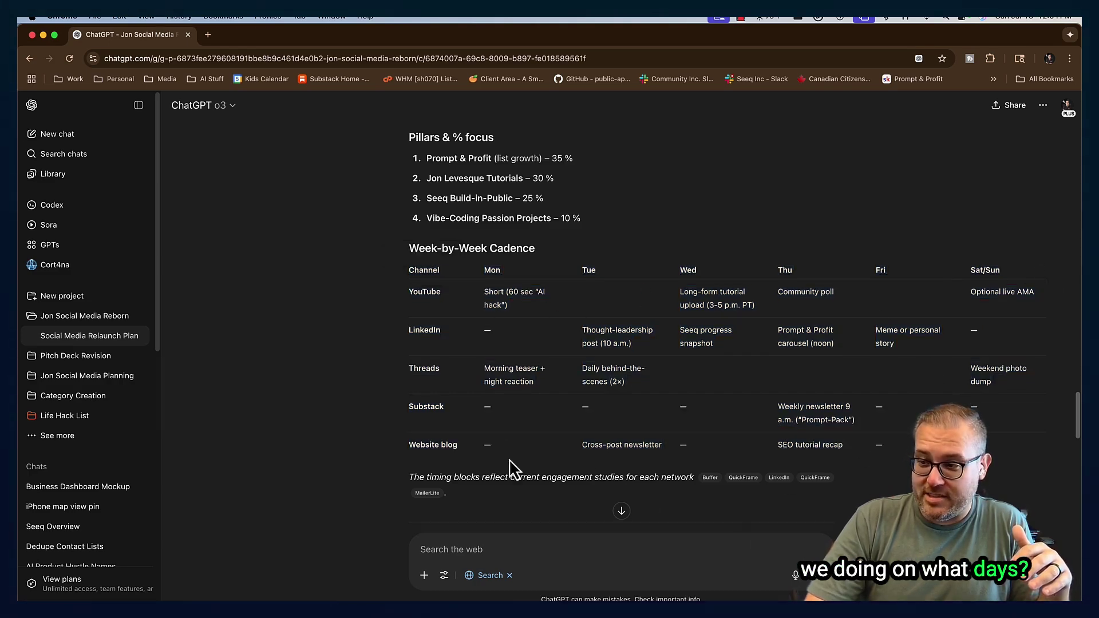
pyautogui.scroll(-5, 630, 360)
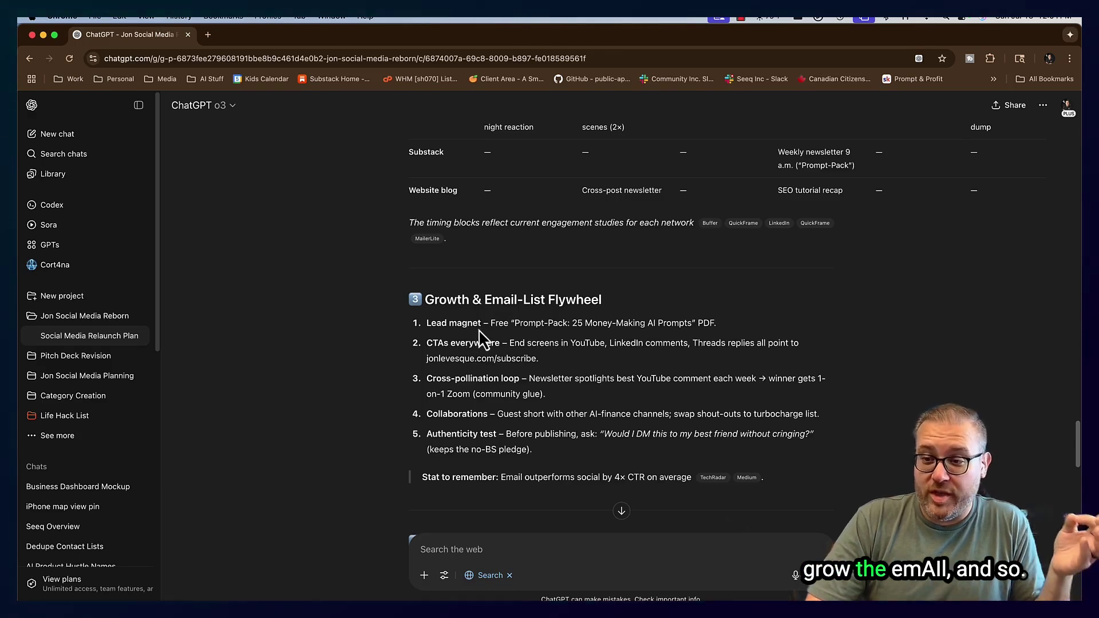
pyautogui.moveTo(695, 323); pyautogui.dragTo(514, 323)
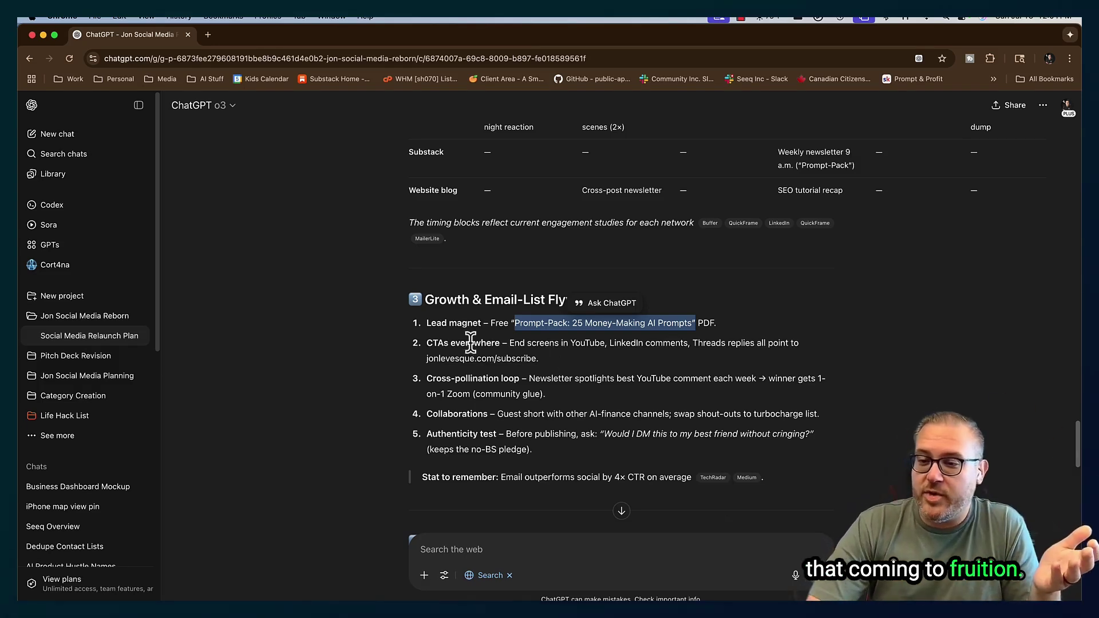
pyautogui.moveTo(433, 343); pyautogui.dragTo(627, 343)
pyautogui.moveTo(427, 378); pyautogui.dragTo(574, 375)
pyautogui.moveTo(427, 414); pyautogui.dragTo(816, 417)
pyautogui.click(851, 421)
pyautogui.tripleClick(851, 421)
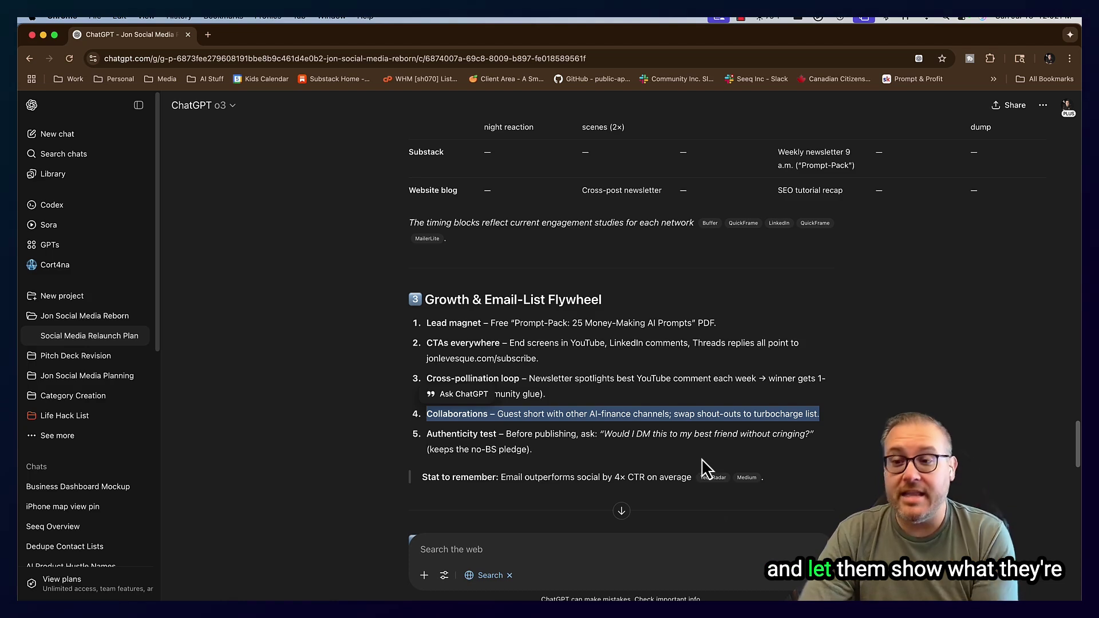
pyautogui.click(540, 454)
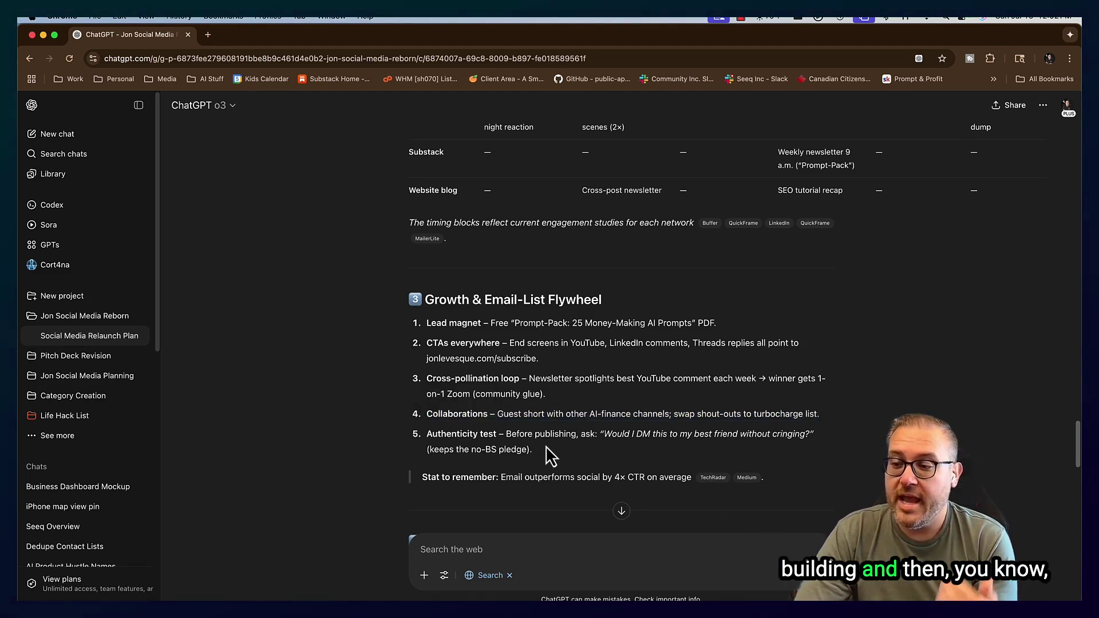
pyautogui.moveTo(427, 434); pyautogui.dragTo(497, 436)
pyautogui.click(500, 450)
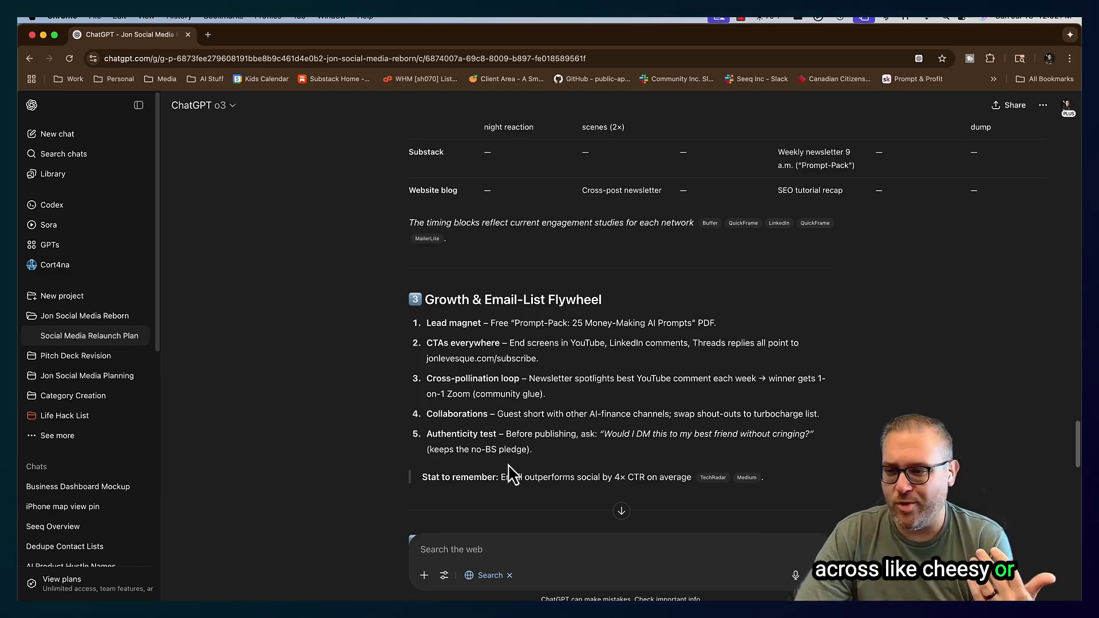
# - Copy the whole LinkedIn sample post beginning 'I just quit corporate life' to the clipboard
pyautogui.scroll(-6, 507, 469)
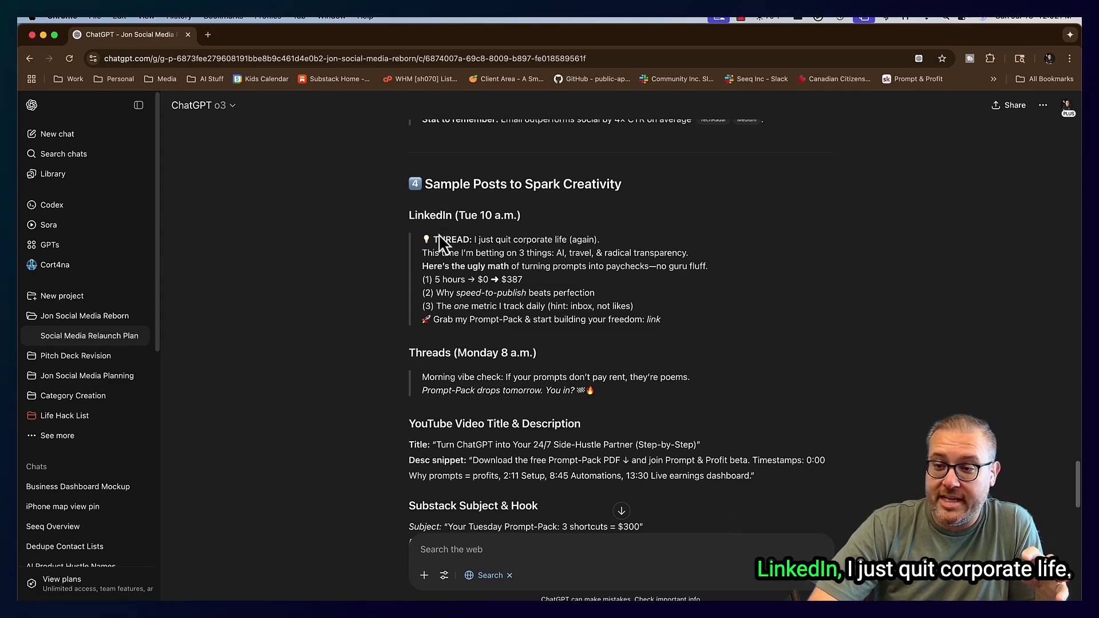
pyautogui.moveTo(472, 240); pyautogui.dragTo(613, 243)
pyautogui.moveTo(429, 254); pyautogui.dragTo(622, 254)
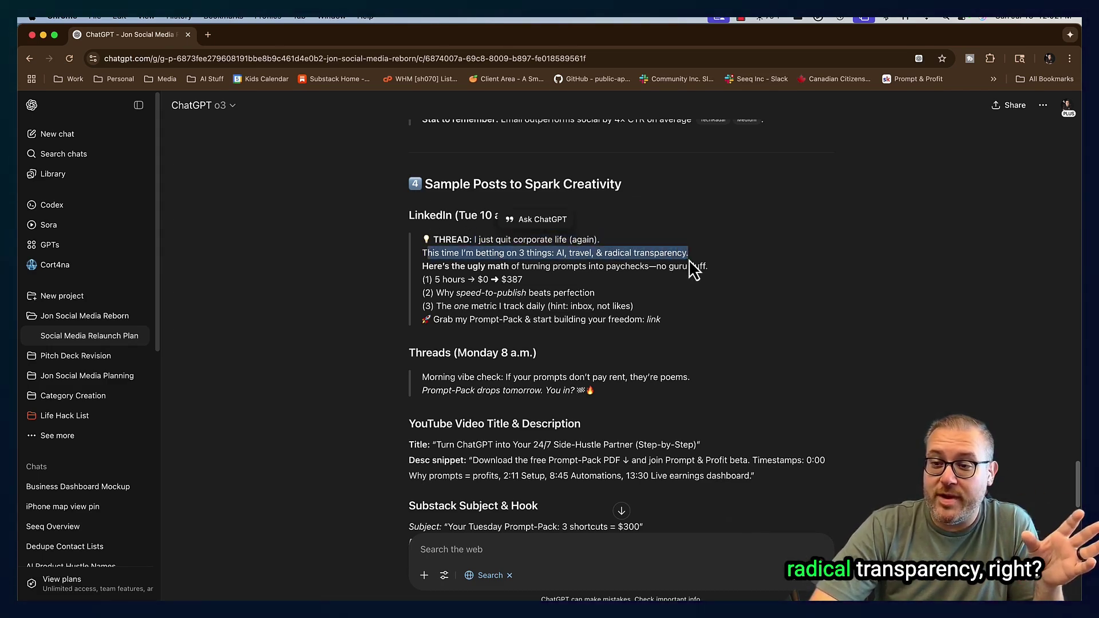
pyautogui.click(512, 291)
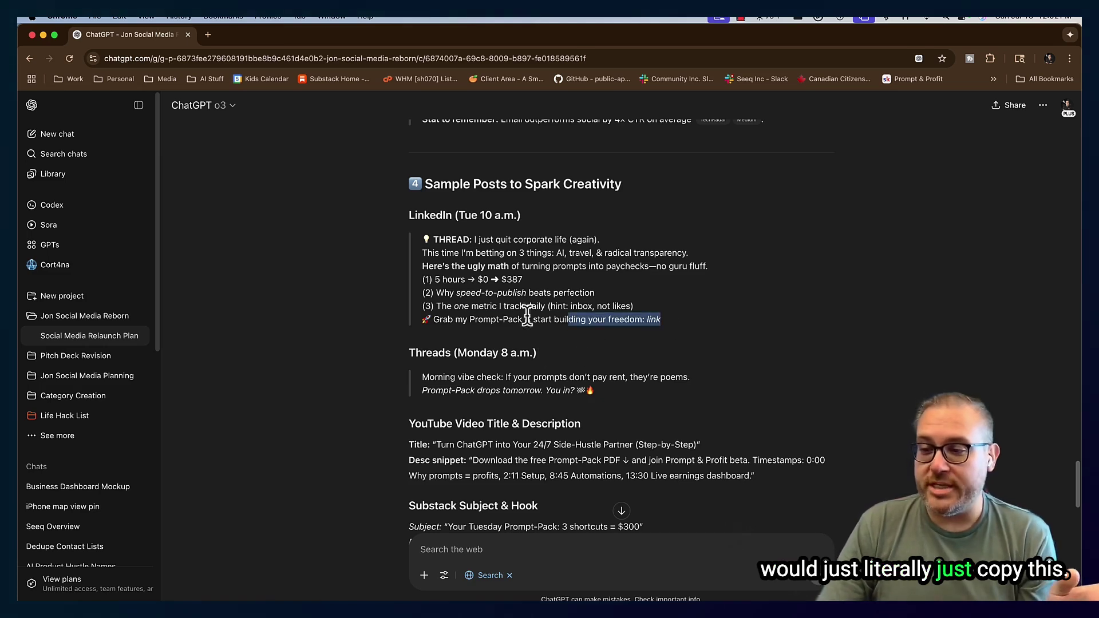
pyautogui.moveTo(476, 315); pyautogui.dragTo(423, 239)
pyautogui.rightClick(482, 241)
pyautogui.click(508, 266)
pyautogui.click(404, 329)
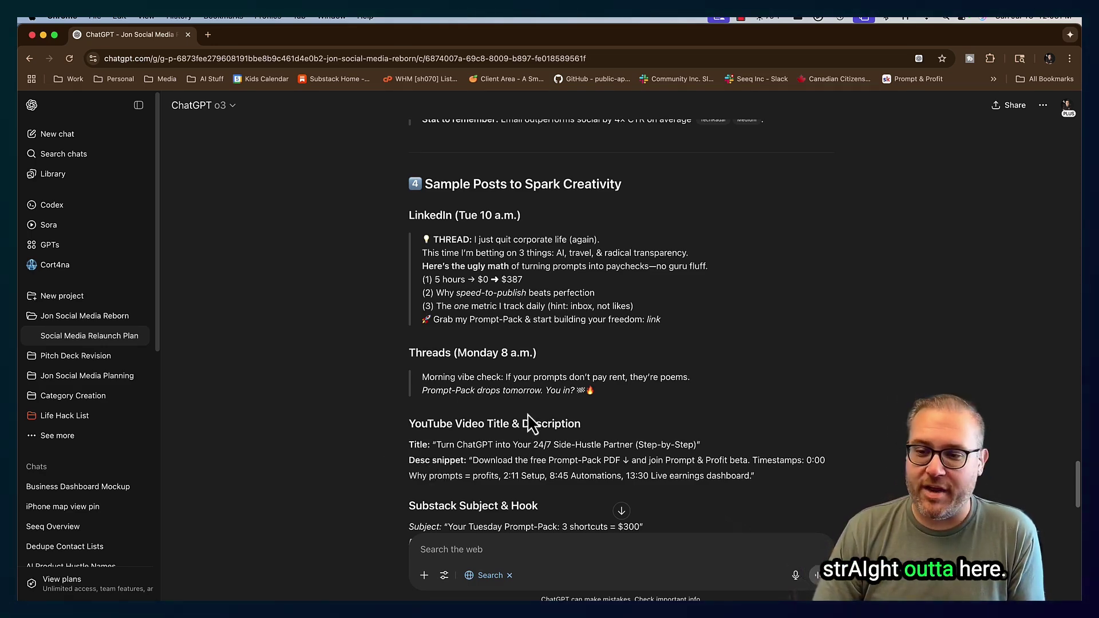
# - Highlight the YouTube sample's title 'Turn ChatGPT into Your 24/7 Side-Hustle Partner' and its description snippet
pyautogui.scroll(-6, 531, 409)
pyautogui.scroll(1, 532, 407)
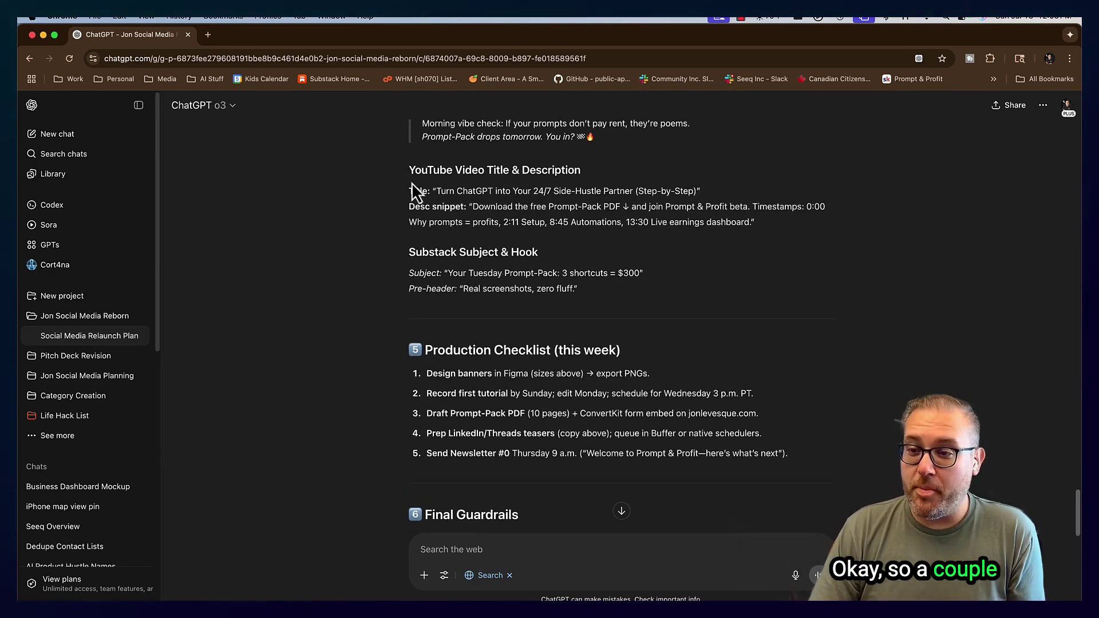
pyautogui.moveTo(412, 191); pyautogui.dragTo(638, 193)
pyautogui.click(511, 209)
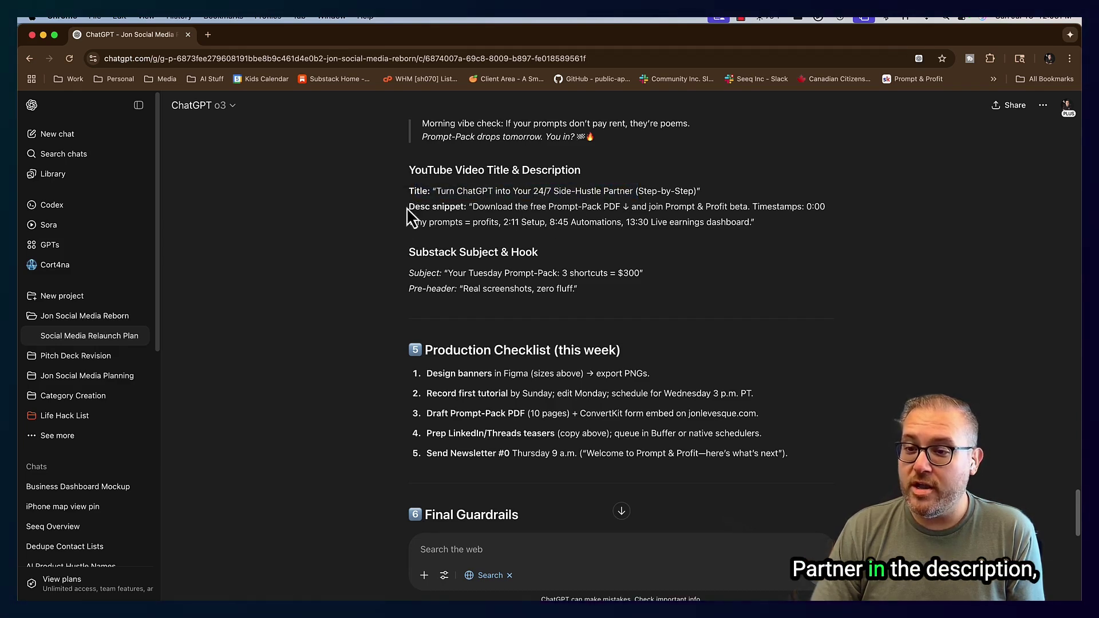
pyautogui.moveTo(410, 207); pyautogui.dragTo(749, 207)
pyautogui.click(736, 283)
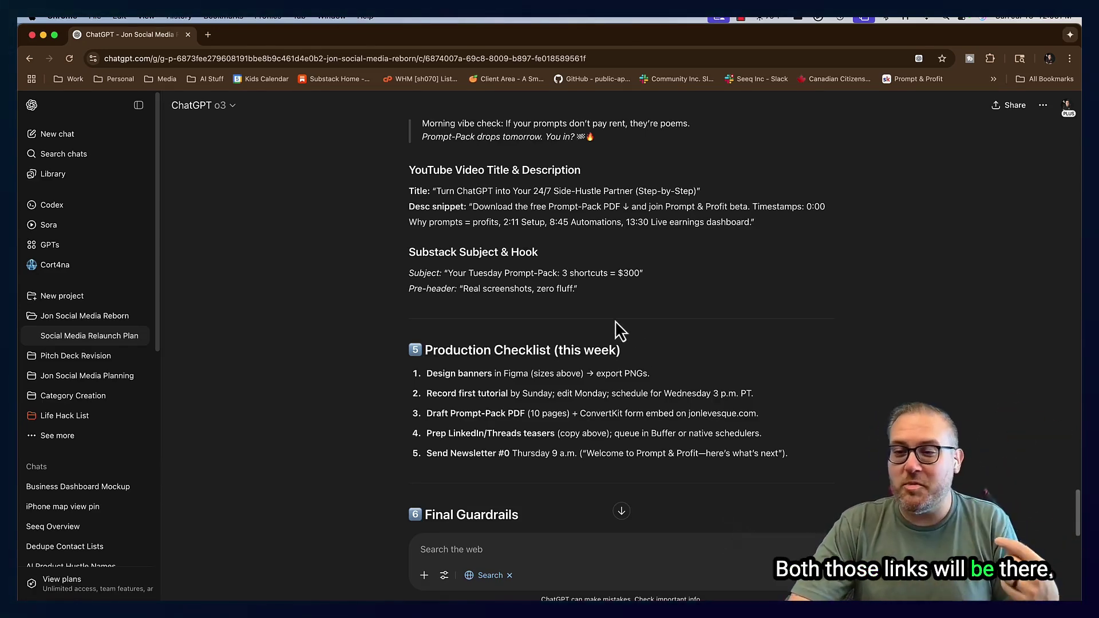
# - Scroll down to section 5 and highlight the whole Production Checklist
pyautogui.scroll(-3, 458, 267)
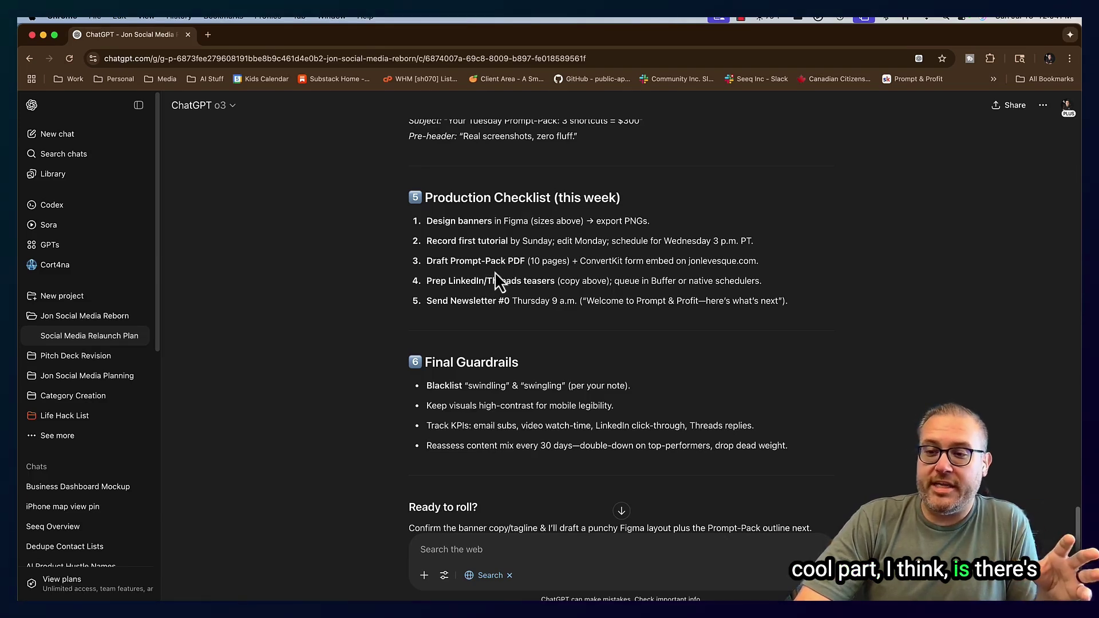
pyautogui.moveTo(411, 197); pyautogui.dragTo(793, 291)
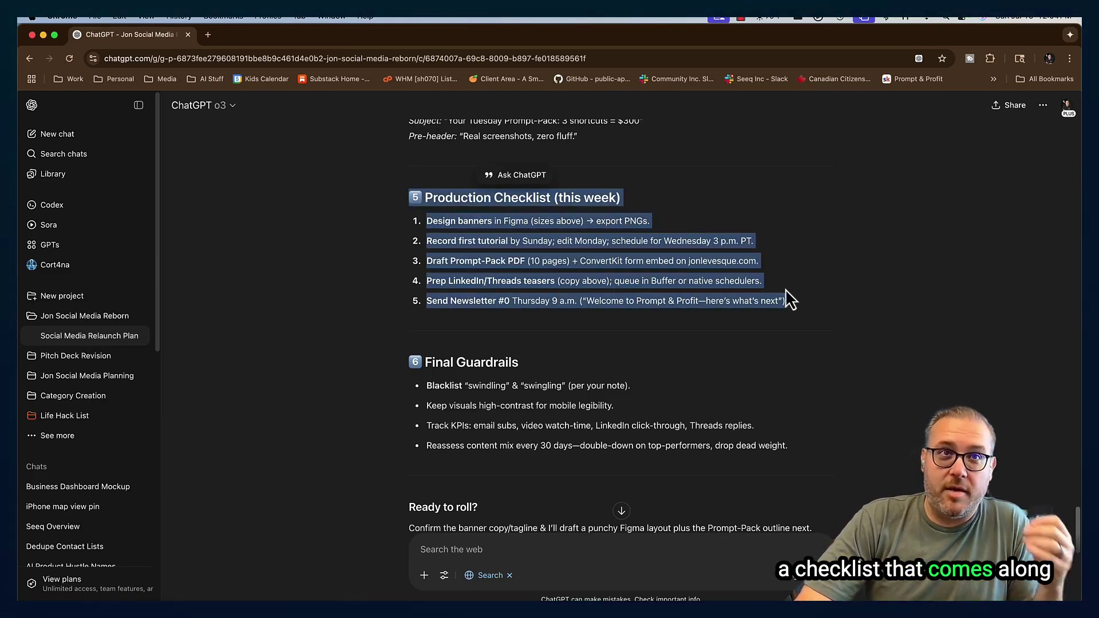
pyautogui.click(781, 298)
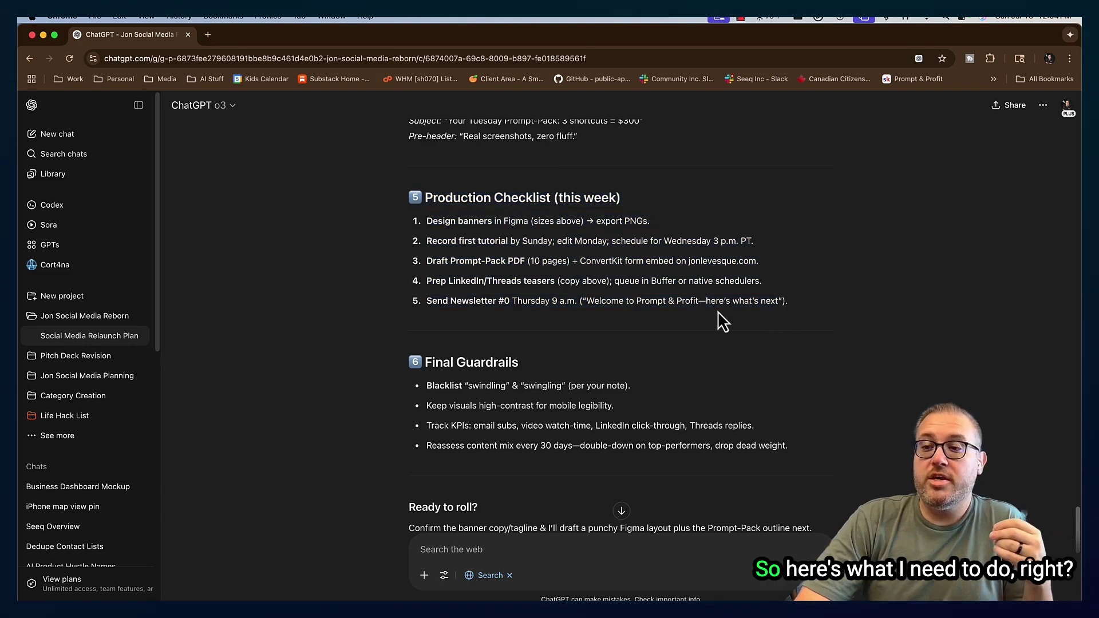
# - Highlight the checklist items in turn: Design banners, Record first tutorial, and the banner sizes reference
pyautogui.moveTo(427, 222); pyautogui.dragTo(689, 225)
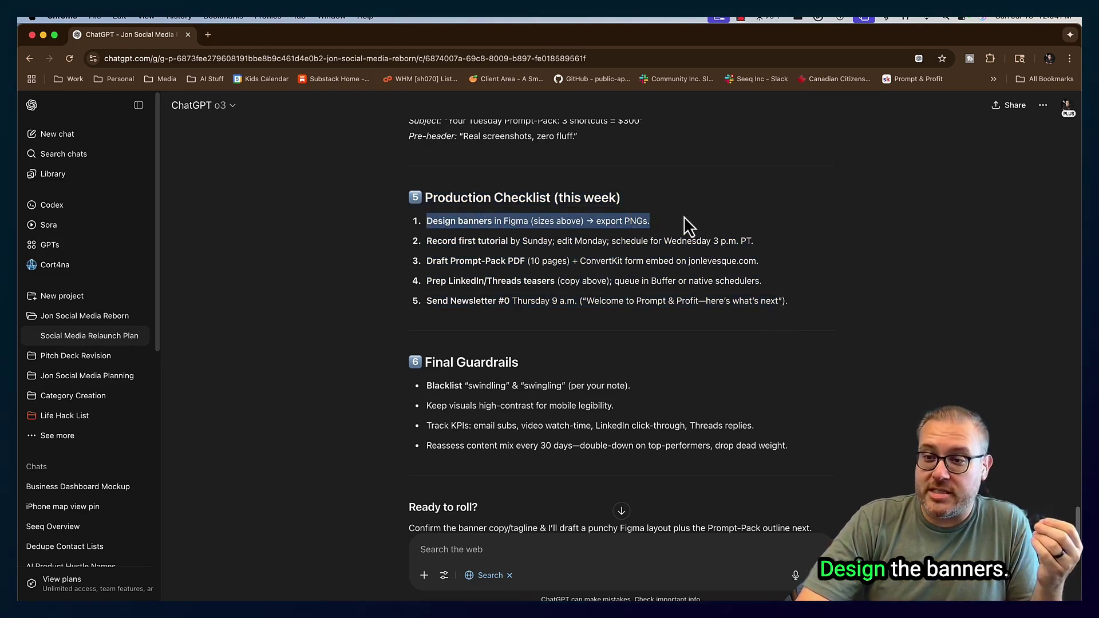
pyautogui.click(677, 226)
pyautogui.moveTo(428, 240); pyautogui.dragTo(522, 245)
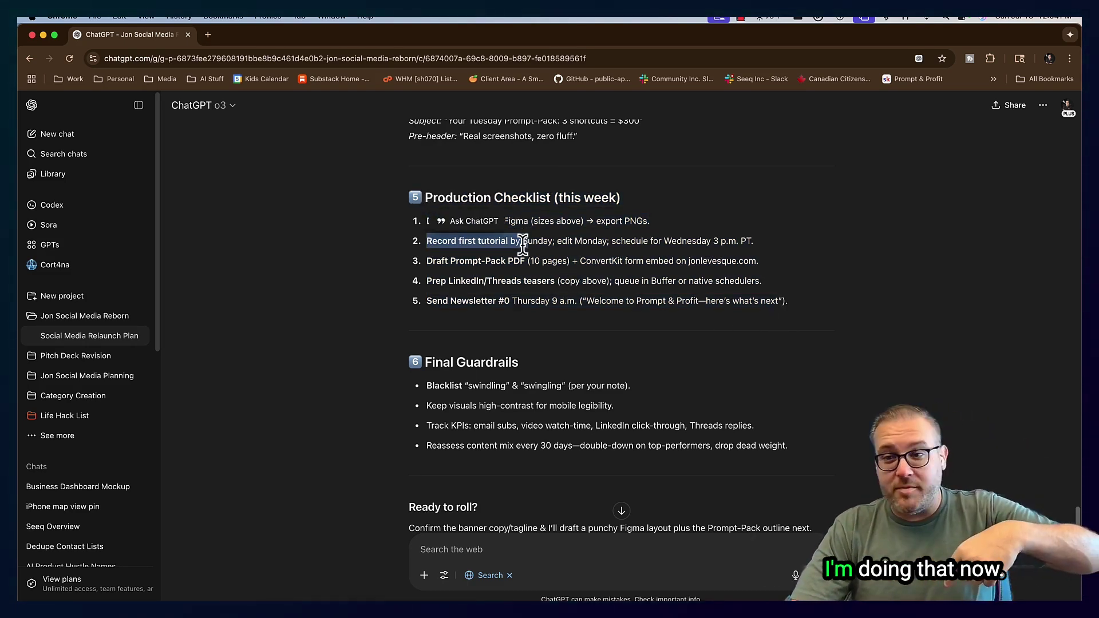
pyautogui.click(508, 219)
pyautogui.moveTo(575, 223); pyautogui.dragTo(525, 222)
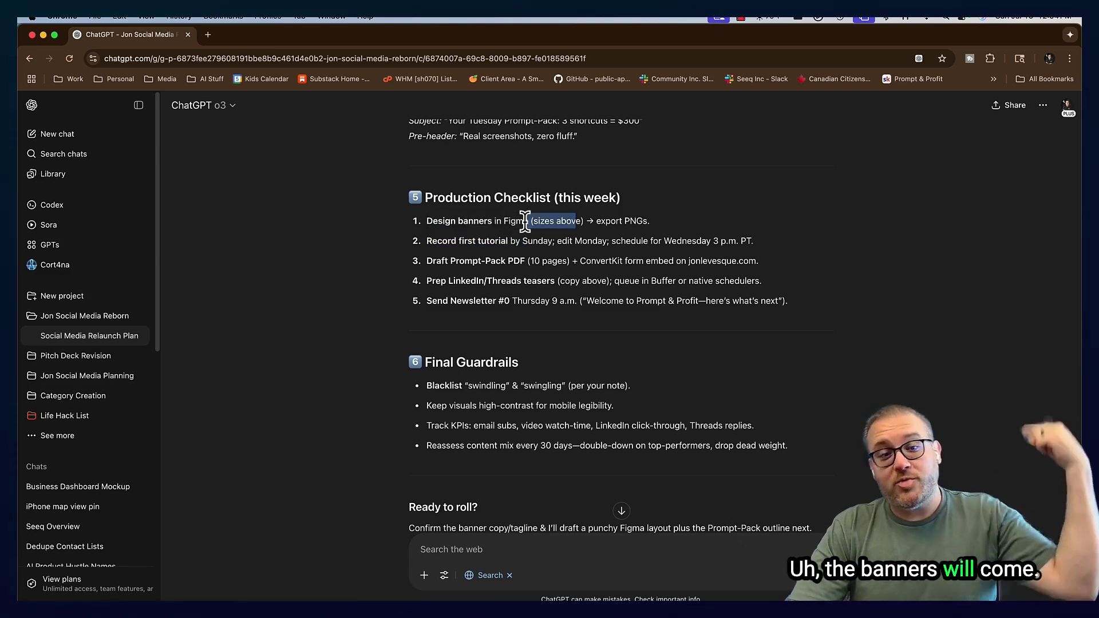
pyautogui.click(502, 258)
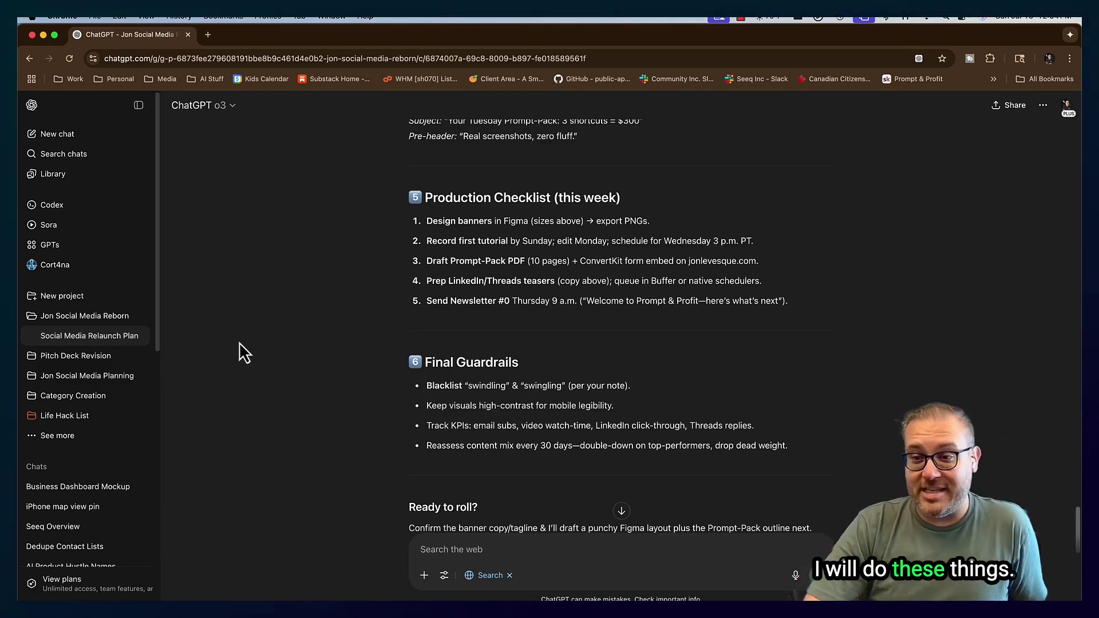
# - Scroll to the end and highlight the 'Ready to roll?' note offering a Figma layout and Prompt-Pack outline
pyautogui.scroll(-3, 310, 335)
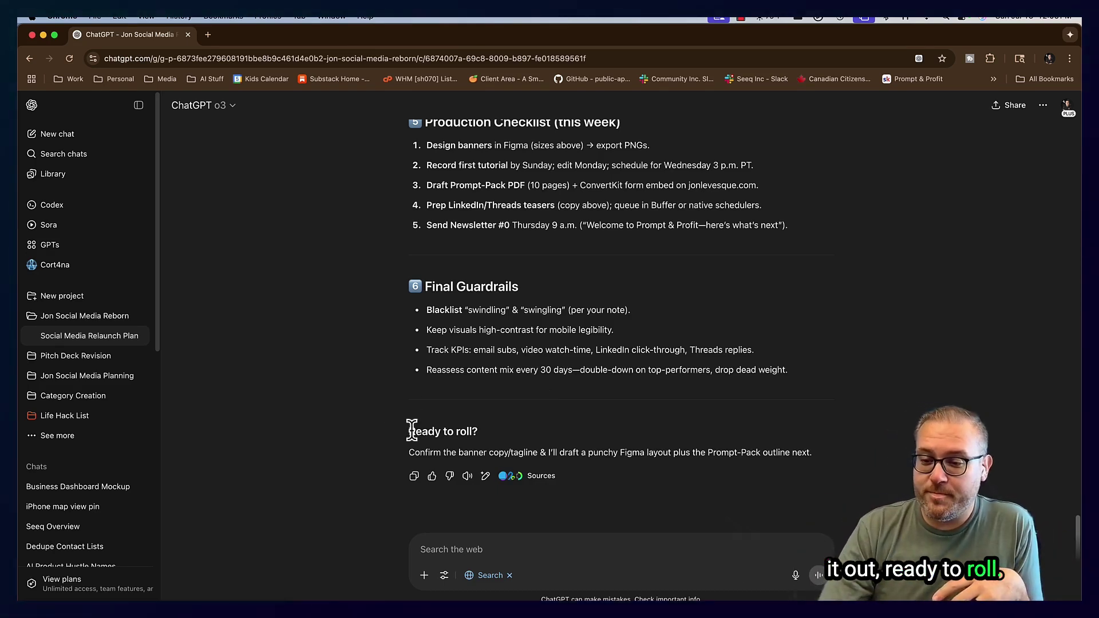
pyautogui.moveTo(412, 430); pyautogui.dragTo(806, 452)
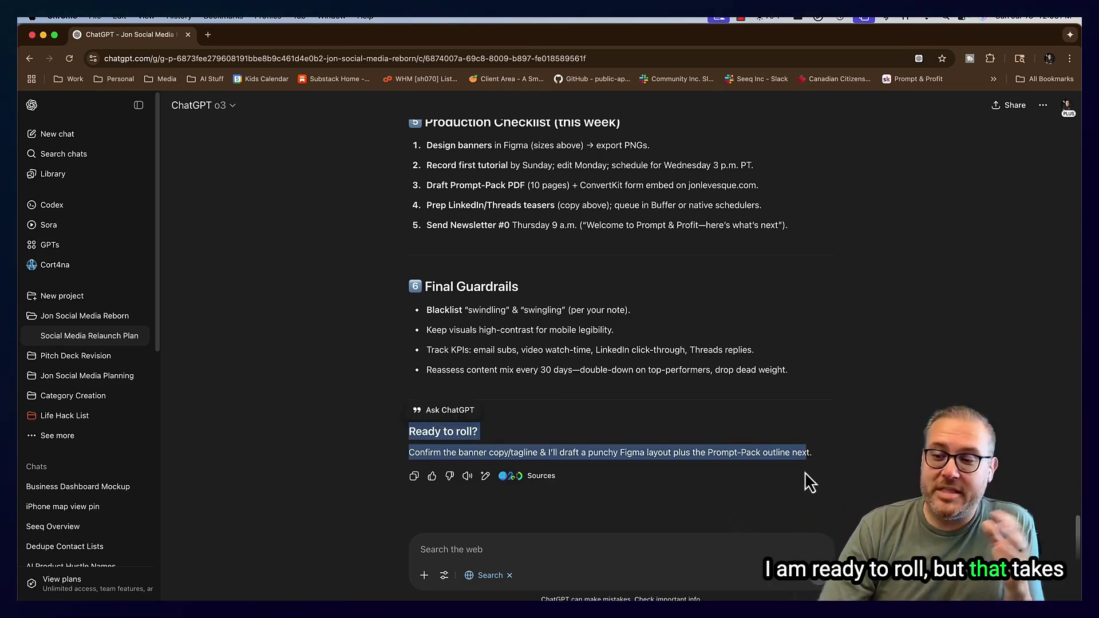
pyautogui.click(804, 474)
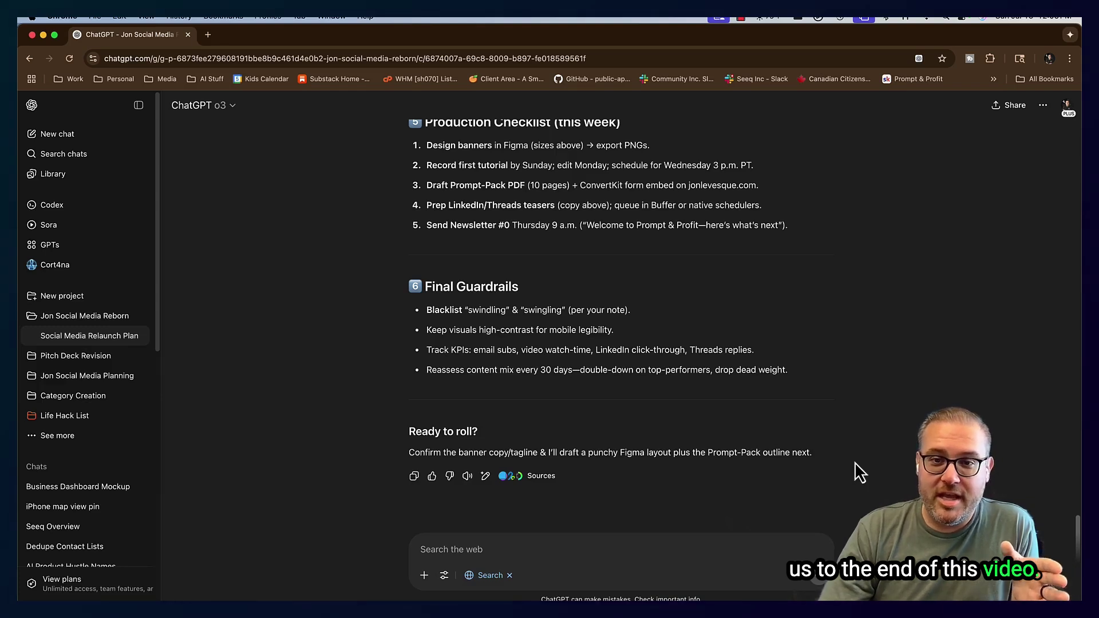